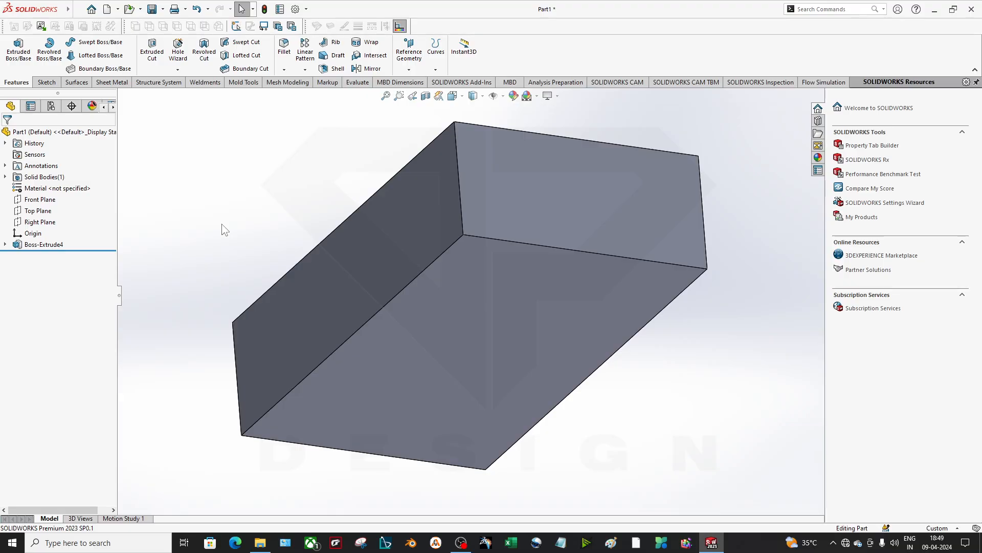
Delete the block's Boss-Extrude4 feature without deleting its absorbed sketch.
{"action": "middle_click_drag", "start_coordinate": [285, 240], "coordinate": [432, 311]}
{"action": "key", "text": "f"}
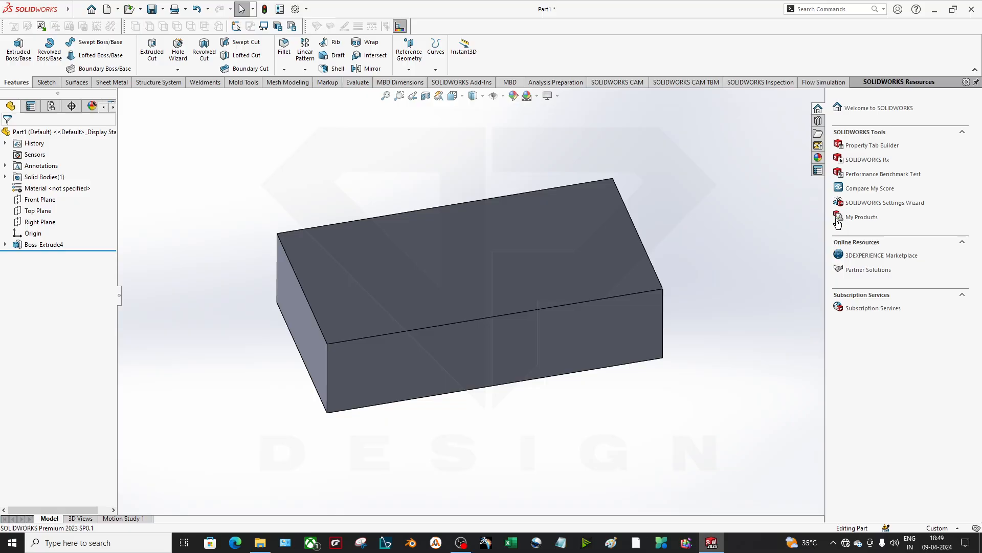
{"action": "left_click_drag", "start_coordinate": [826, 215], "coordinate": [980, 141]}
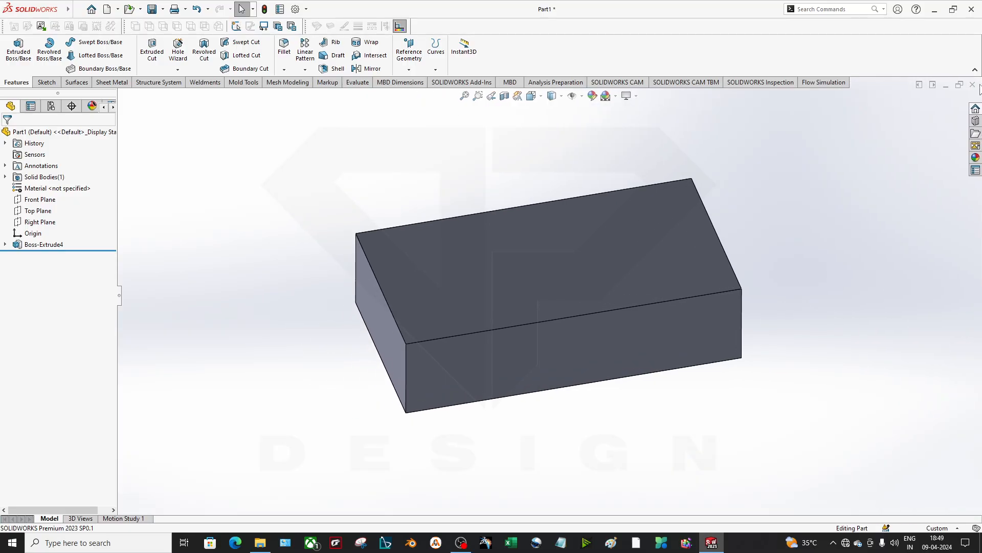
{"action": "right_click", "coordinate": [58, 246]}
{"action": "left_click", "coordinate": [67, 287]}
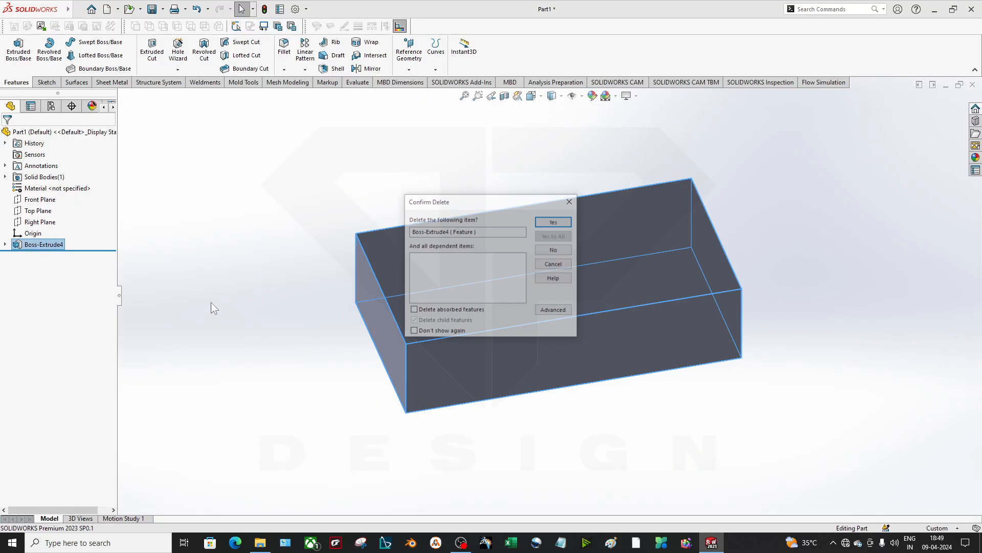
{"action": "left_click", "coordinate": [555, 220]}
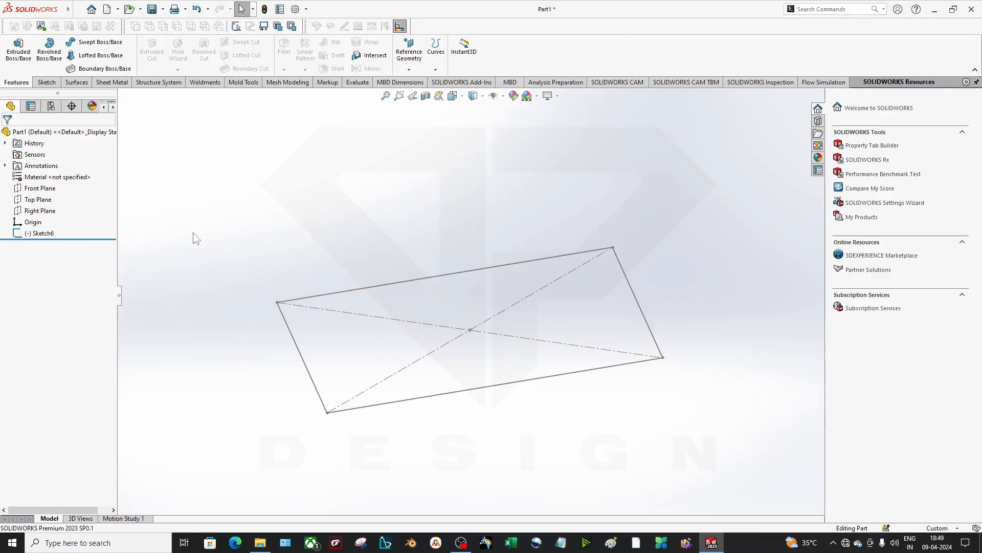
Open the remaining center rectangle sketch for editing.
{"action": "left_click", "coordinate": [351, 290]}
{"action": "left_click", "coordinate": [381, 245]}
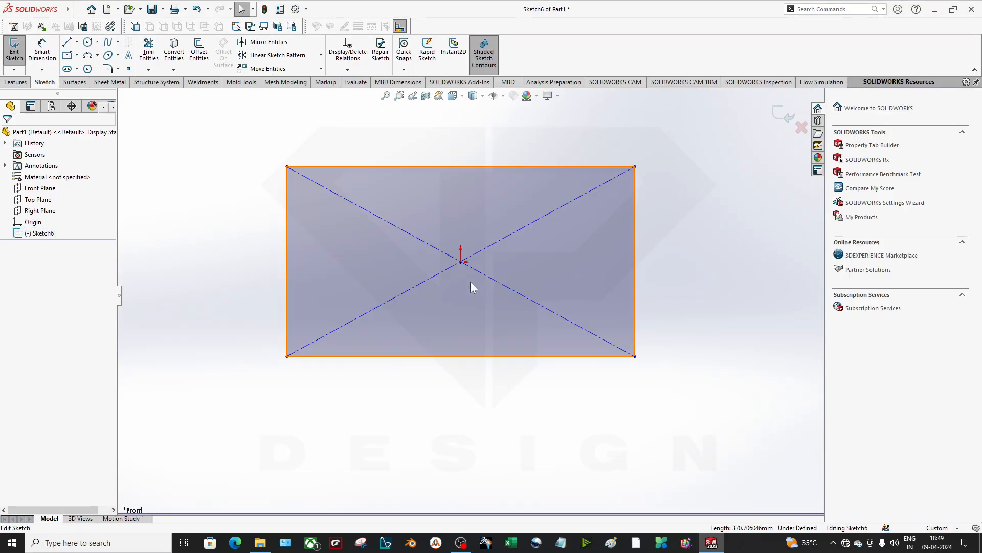
{"action": "mouse_move", "coordinate": [471, 283]}
{"action": "middle_mouse_down"}
{"action": "mouse_move", "coordinate": [463, 220]}
{"action": "mouse_move", "coordinate": [461, 270]}
{"action": "middle_mouse_up"}
{"action": "key", "text": "ctrl+8"}
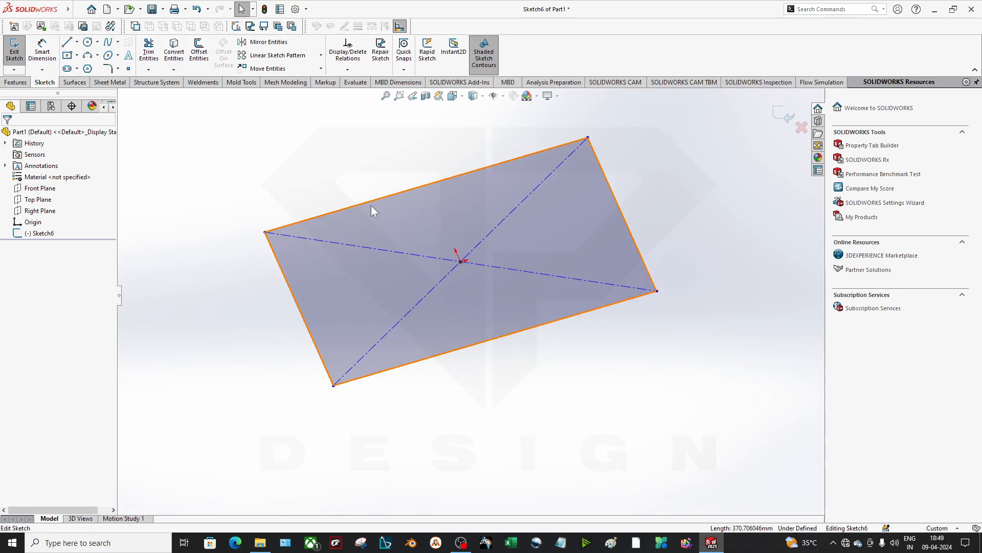
Start a boss extrusion of the rectangle and set its blind depth to 20 mm.
{"action": "left_click", "coordinate": [12, 83]}
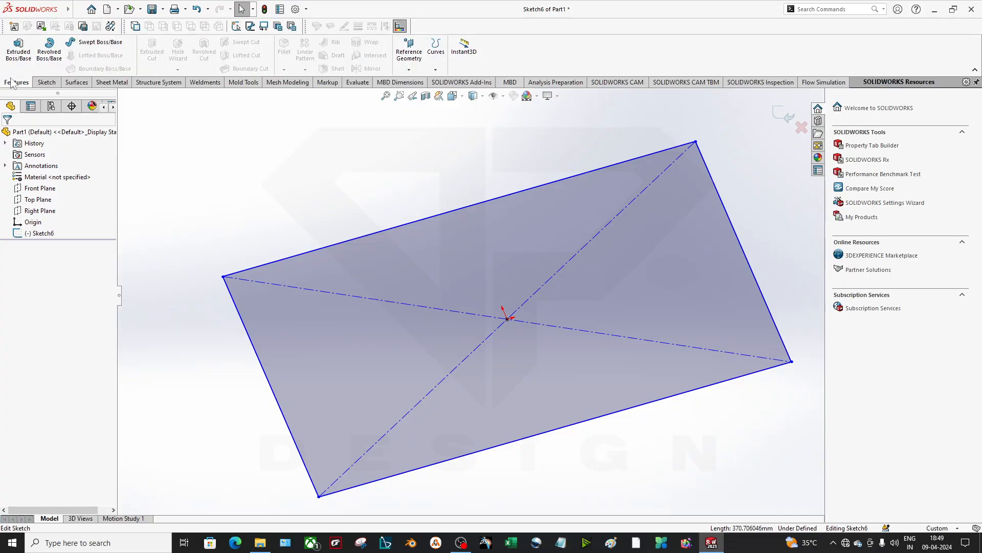
{"action": "left_click", "coordinate": [31, 54]}
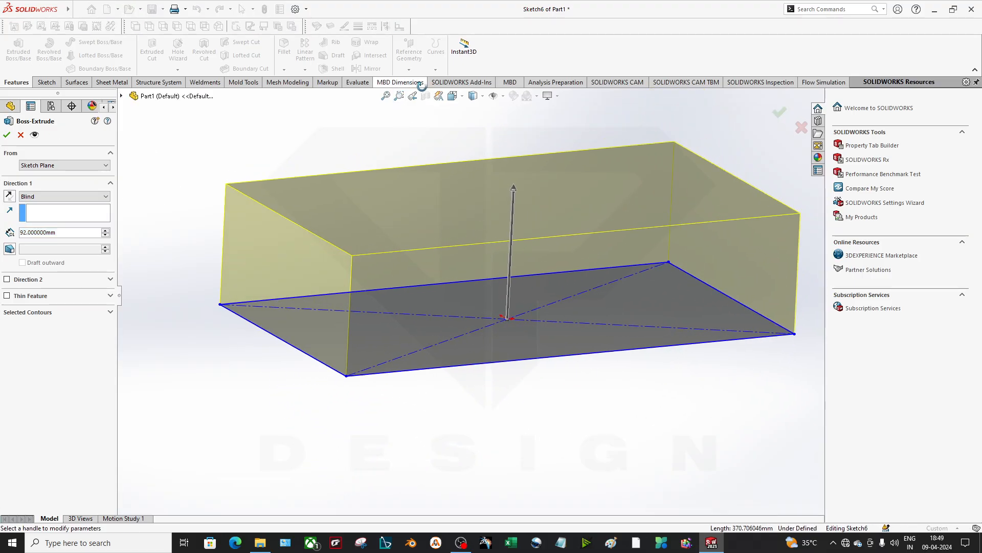
{"action": "left_click", "coordinate": [53, 232]}
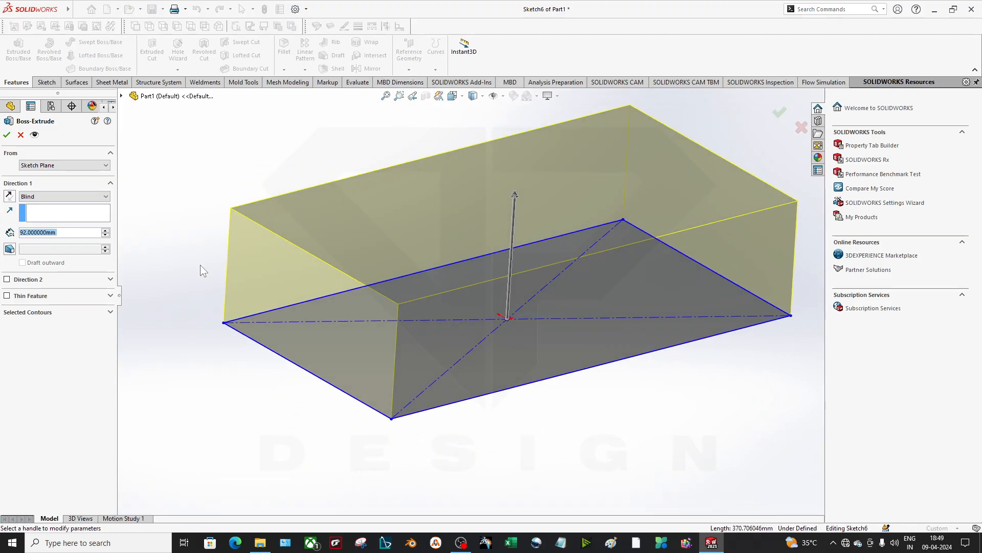
{"action": "scroll", "coordinate": [349, 256], "scroll_direction": "up", "scroll_amount": 3}
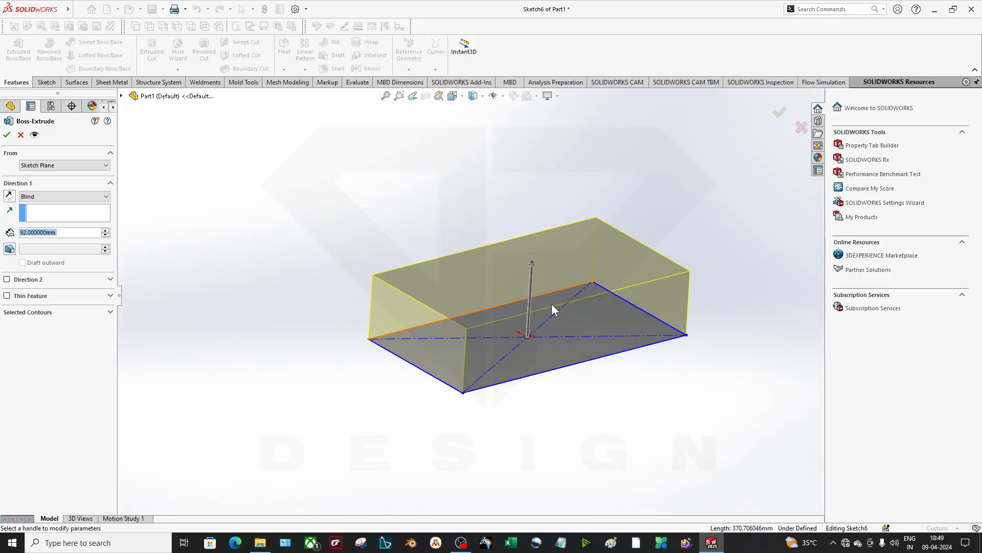
{"action": "scroll", "coordinate": [558, 313], "scroll_direction": "down", "scroll_amount": 2}
{"action": "type", "text": "20"}
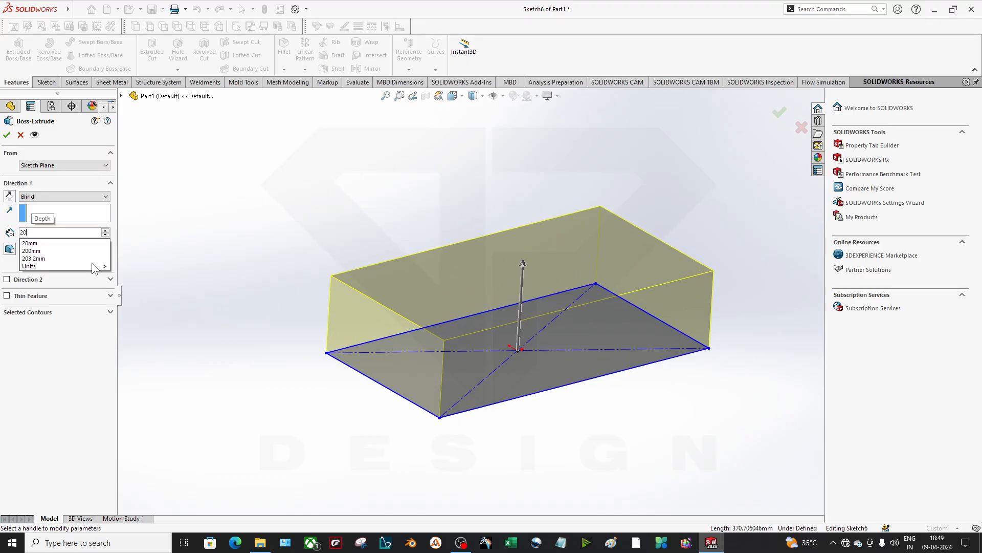
{"action": "key", "text": "Return"}
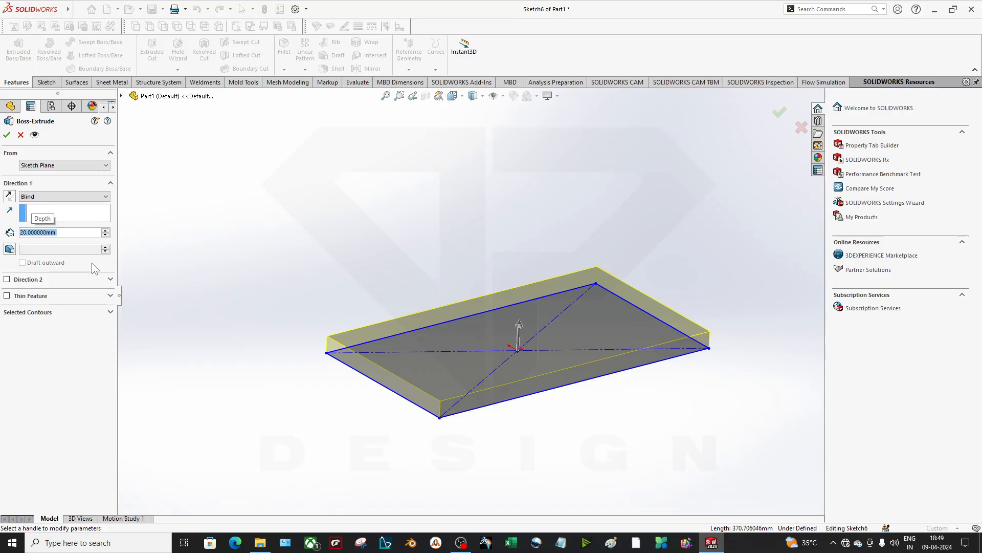
Keep the Blind end condition and finish the base plate extrusion.
{"action": "left_click", "coordinate": [63, 196]}
{"action": "left_click", "coordinate": [63, 202]}
{"action": "scroll", "coordinate": [410, 317], "scroll_direction": "down", "scroll_amount": 2}
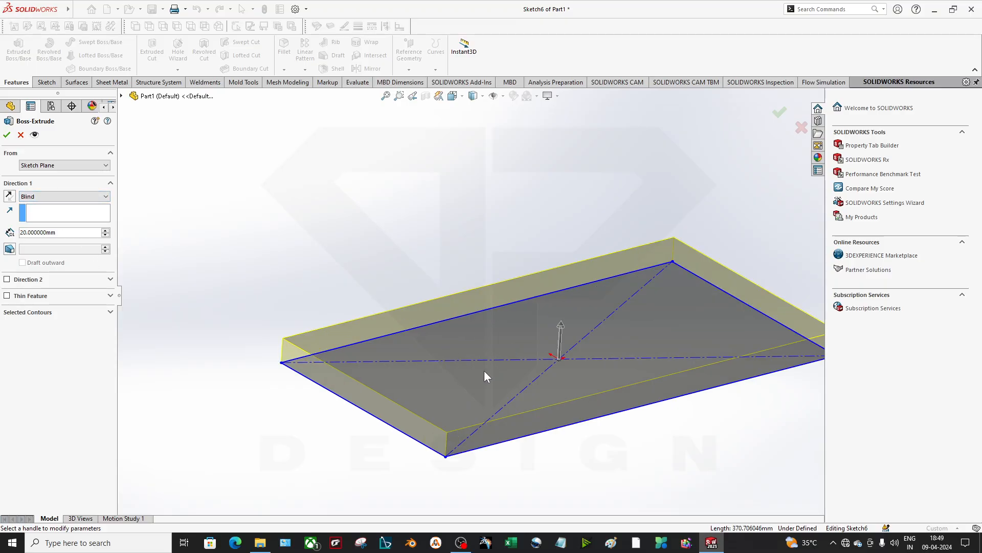
{"action": "scroll", "coordinate": [484, 370], "scroll_direction": "up", "scroll_amount": 3}
{"action": "left_click", "coordinate": [91, 197]}
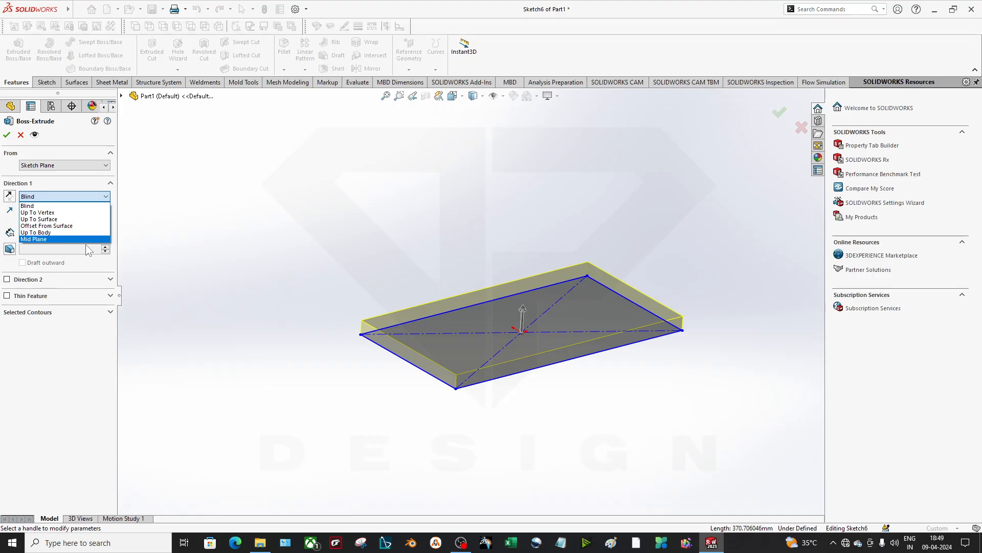
{"action": "left_click", "coordinate": [293, 232]}
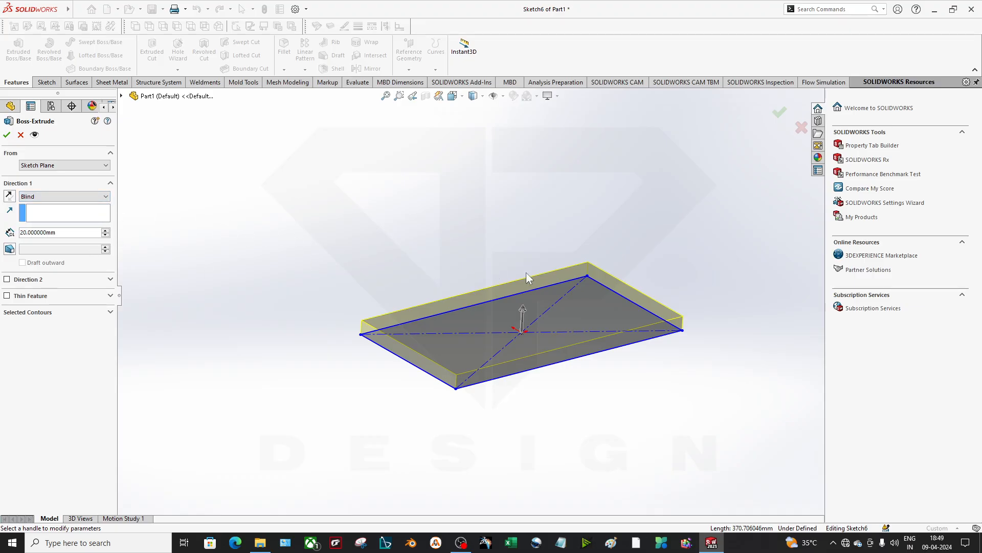
{"action": "scroll", "coordinate": [543, 329], "scroll_direction": "down", "scroll_amount": 2}
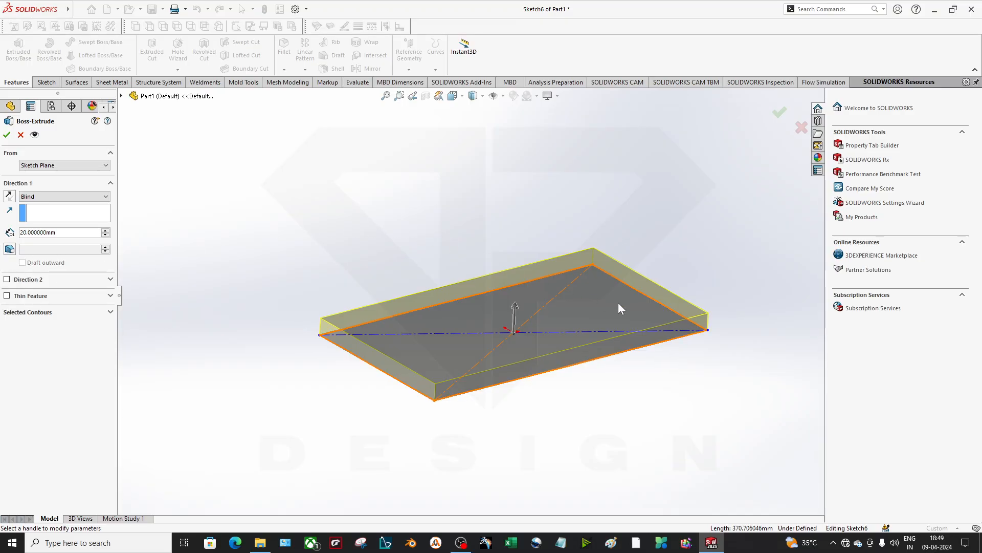
{"action": "scroll", "coordinate": [618, 306], "scroll_direction": "down", "scroll_amount": 1}
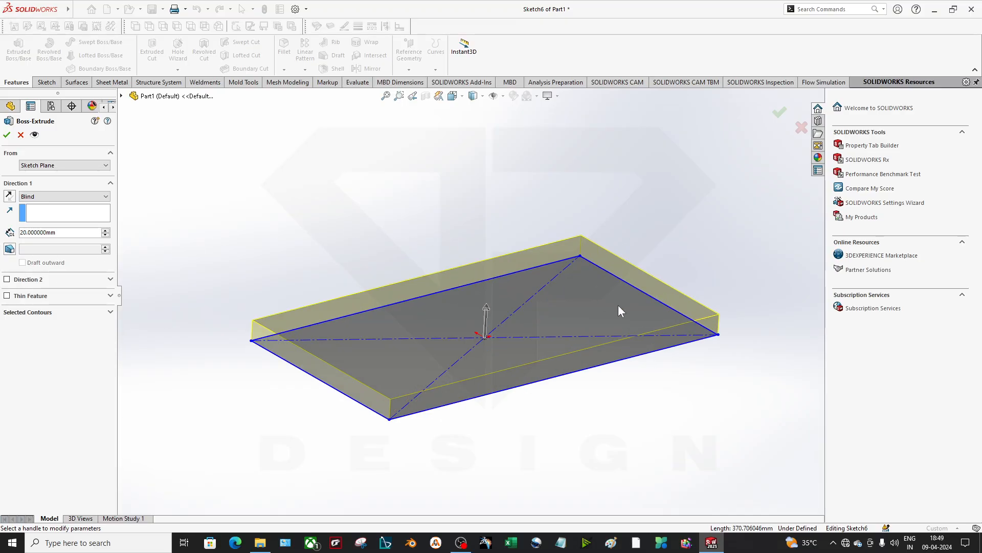
{"action": "left_click", "coordinate": [7, 135]}
{"action": "scroll", "coordinate": [557, 312], "scroll_direction": "up", "scroll_amount": 2}
{"action": "left_click", "coordinate": [506, 305]}
{"action": "left_click", "coordinate": [468, 182]}
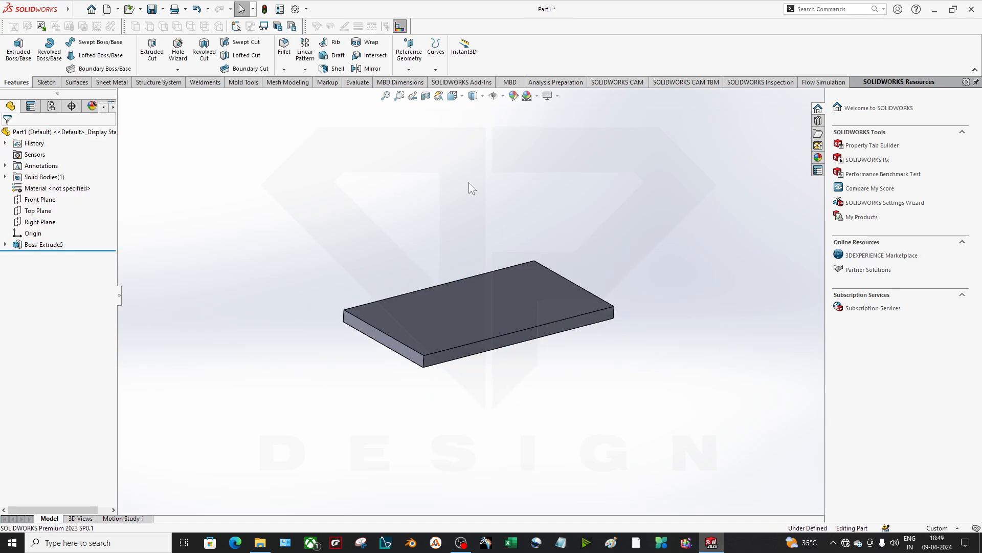
Create a reference plane offset 100 mm above the plate's upper face.
{"action": "middle_click_drag", "start_coordinate": [517, 292], "coordinate": [648, 332]}
{"action": "left_click", "coordinate": [409, 51]}
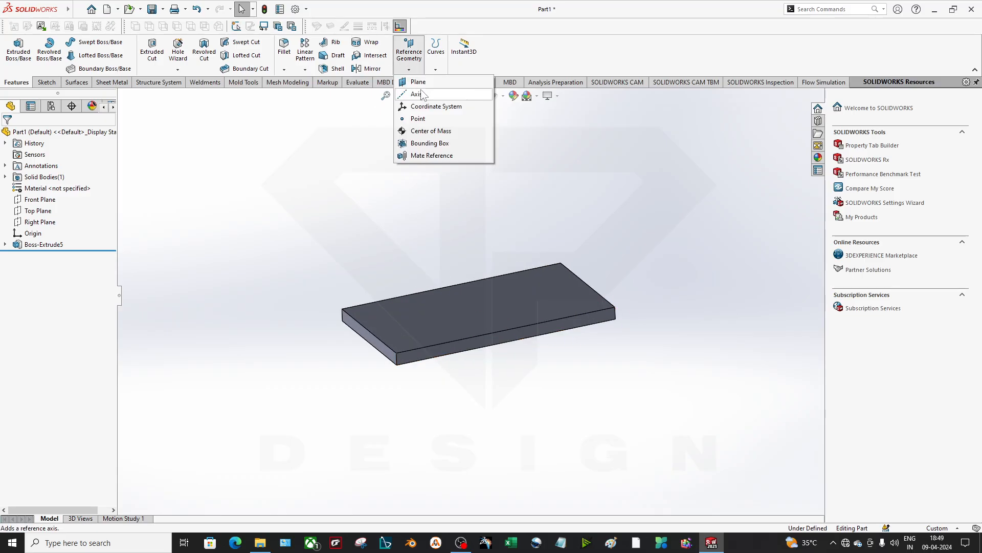
{"action": "left_click", "coordinate": [412, 80]}
{"action": "left_click", "coordinate": [533, 290]}
{"action": "left_click", "coordinate": [7, 137]}
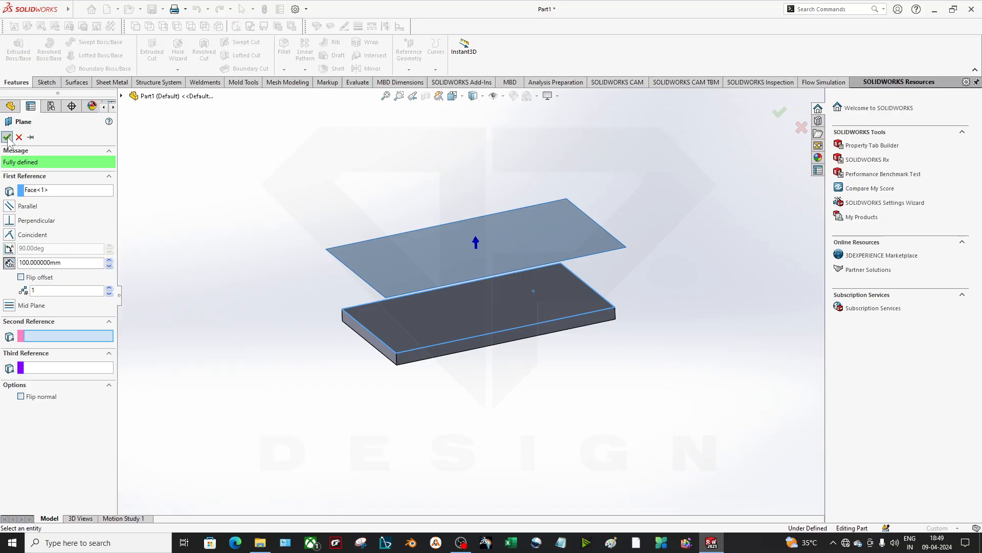
Sketch a circle centred on the origin on the new offset plane.
{"action": "left_click", "coordinate": [496, 244]}
{"action": "left_click", "coordinate": [538, 219]}
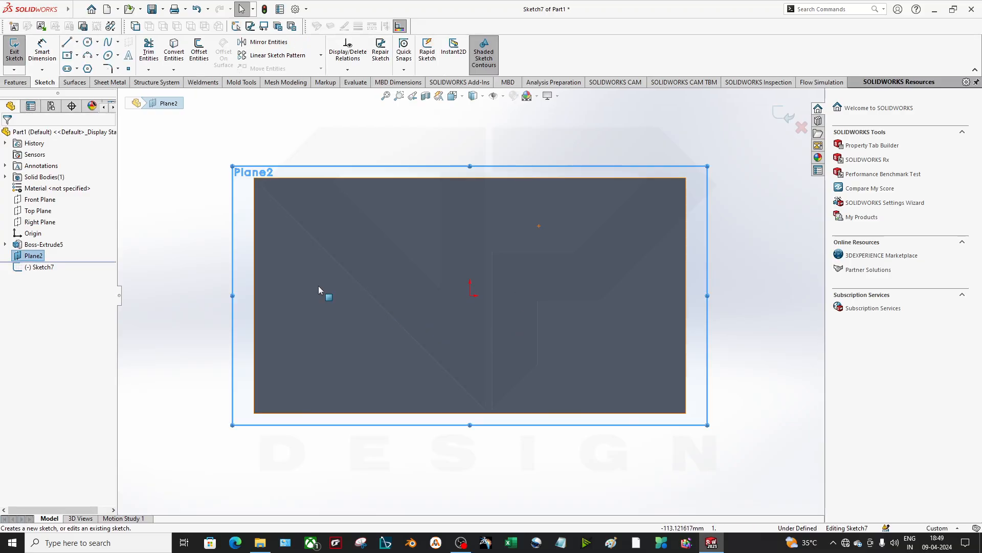
{"action": "middle_click_drag", "start_coordinate": [319, 285], "coordinate": [431, 258]}
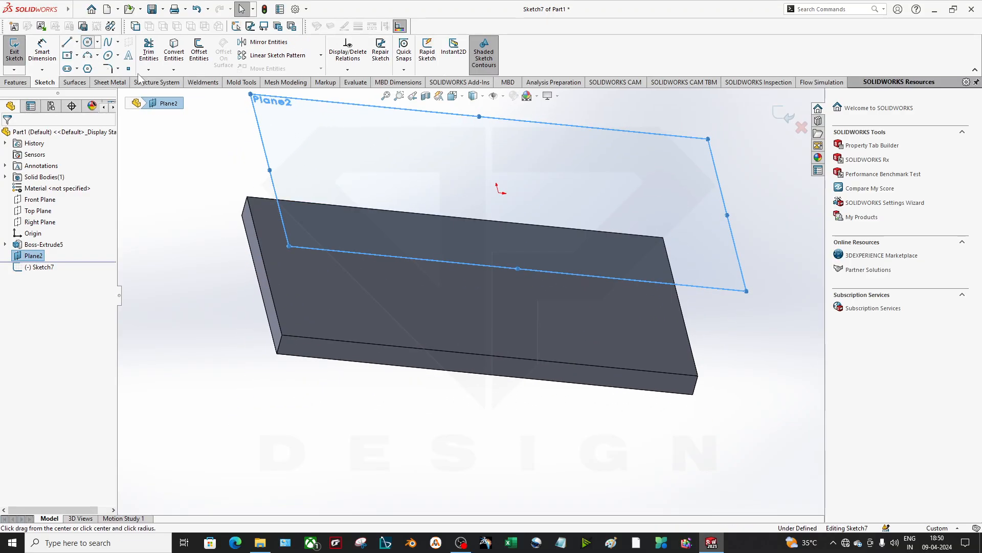
{"action": "left_click", "coordinate": [87, 41]}
{"action": "left_click", "coordinate": [498, 192]}
{"action": "left_click", "coordinate": [527, 242]}
{"action": "middle_click_drag", "start_coordinate": [218, 204], "coordinate": [288, 243]}
{"action": "left_click", "coordinate": [7, 136]}
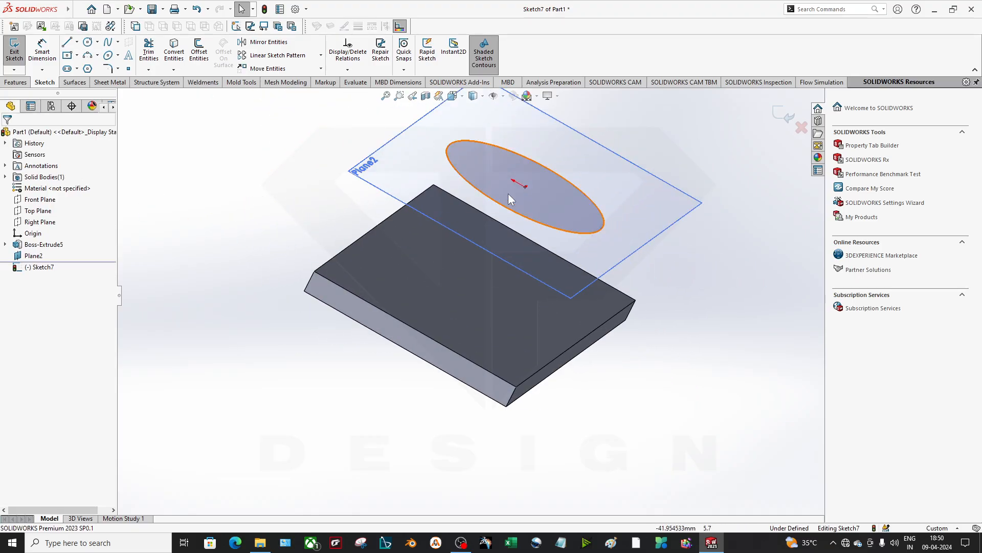
Set up a boss extrusion of the circle with the Up To Vertex end condition, ending at the plate's front upper corner.
{"action": "middle_click_drag", "start_coordinate": [508, 198], "coordinate": [416, 193]}
{"action": "left_click", "coordinate": [16, 82]}
{"action": "left_click", "coordinate": [19, 54]}
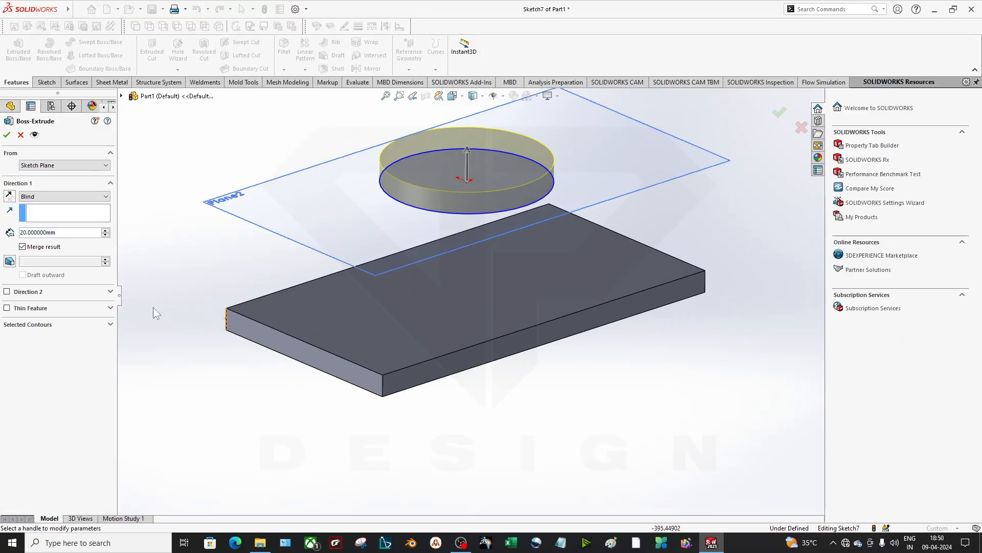
{"action": "left_click", "coordinate": [42, 195]}
{"action": "left_click", "coordinate": [48, 219]}
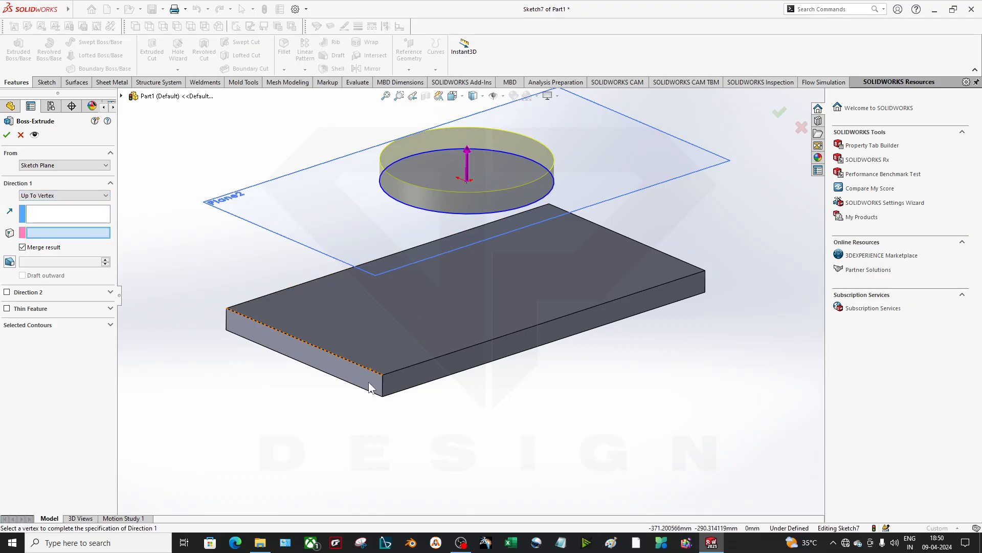
{"action": "left_click", "coordinate": [382, 375]}
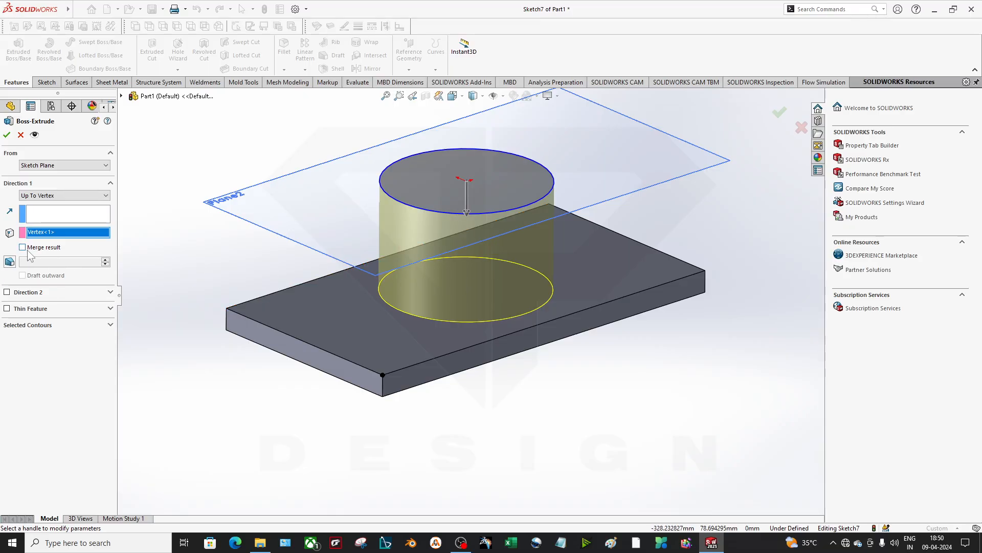
Add a 25-degree outward draft to the circle's extrusion.
{"action": "left_click", "coordinate": [10, 262]}
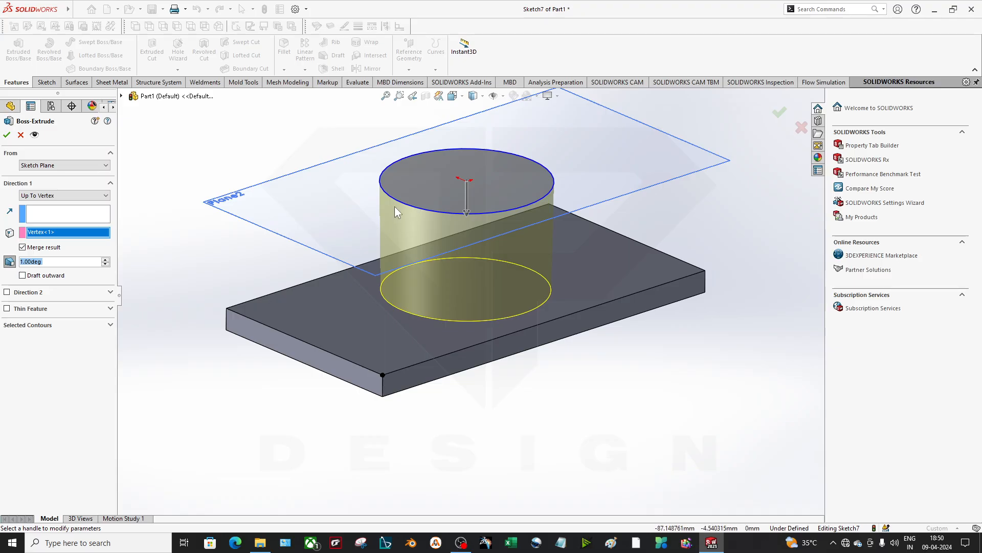
{"action": "scroll", "coordinate": [389, 202], "scroll_direction": "down", "scroll_amount": 3}
{"action": "left_click", "coordinate": [46, 263]}
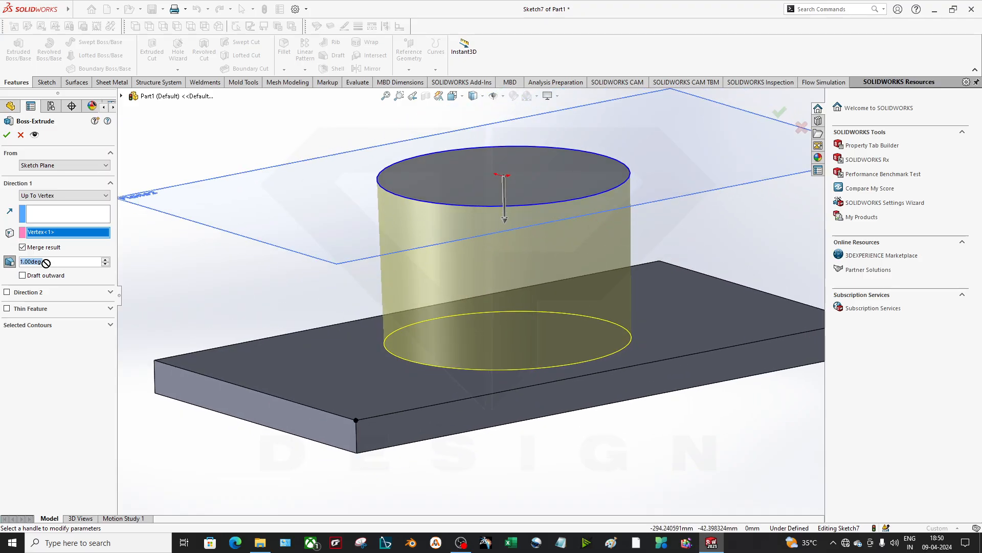
{"action": "type", "text": "25"}
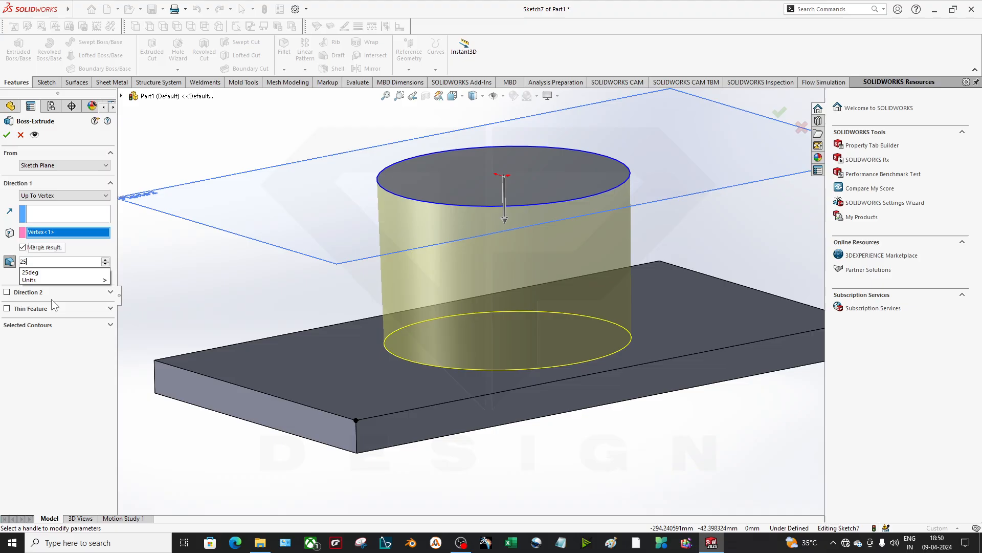
{"action": "key", "text": "Return"}
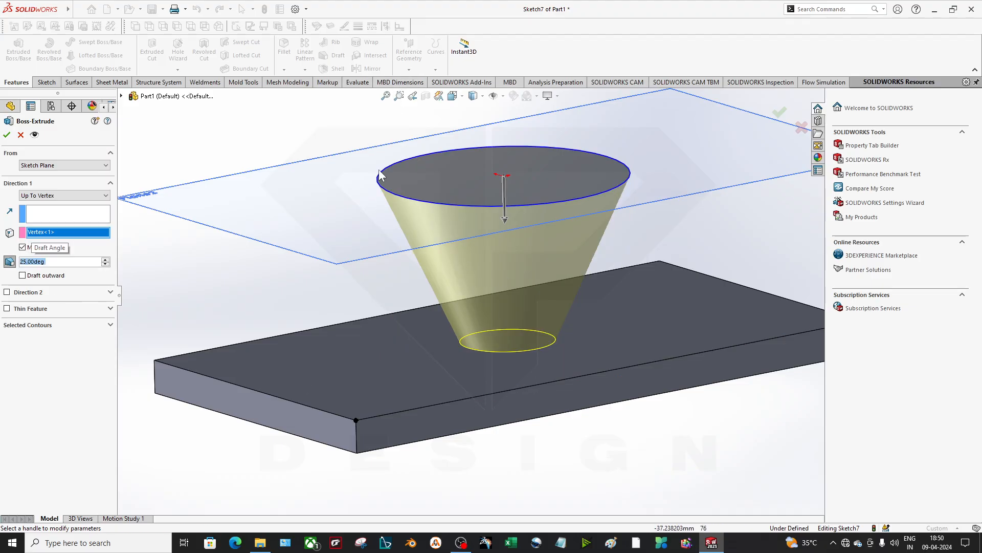
{"action": "left_click", "coordinate": [43, 275]}
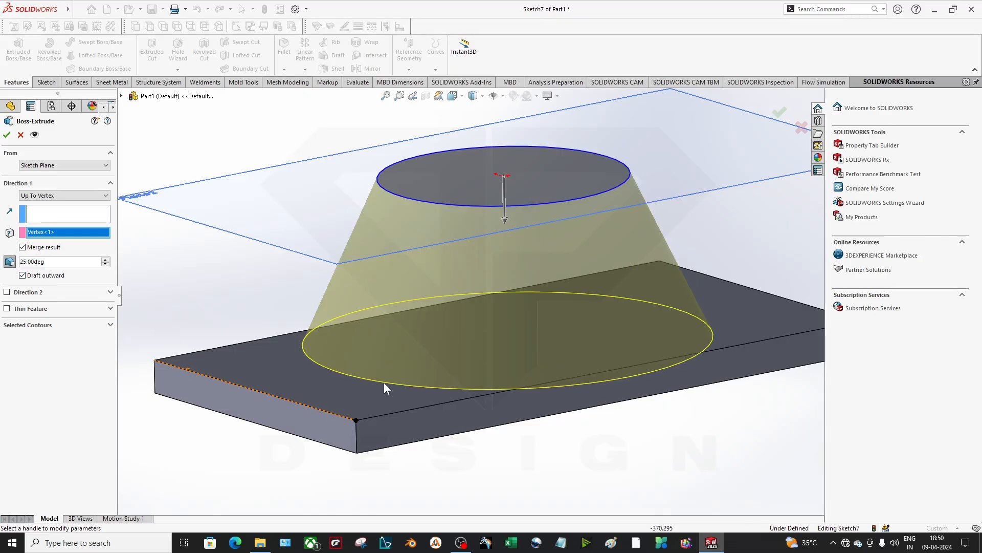
Enable Direction 2 for the circle's extrusion as Blind 20 mm with a 25-degree outward draft.
{"action": "scroll", "coordinate": [385, 382], "scroll_direction": "up", "scroll_amount": 2}
{"action": "middle_click_drag", "start_coordinate": [497, 342], "coordinate": [524, 383]}
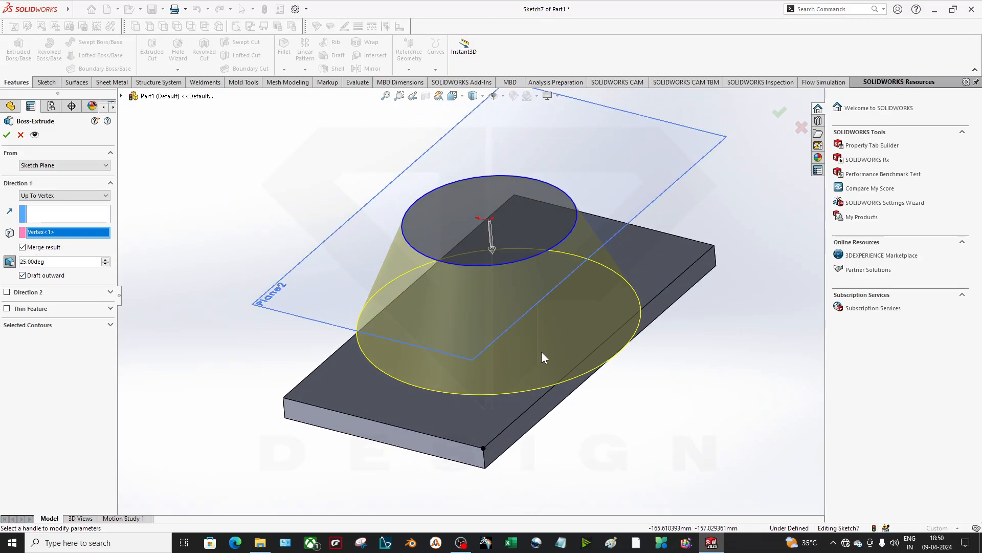
{"action": "middle_click_drag", "start_coordinate": [459, 298], "coordinate": [474, 280]}
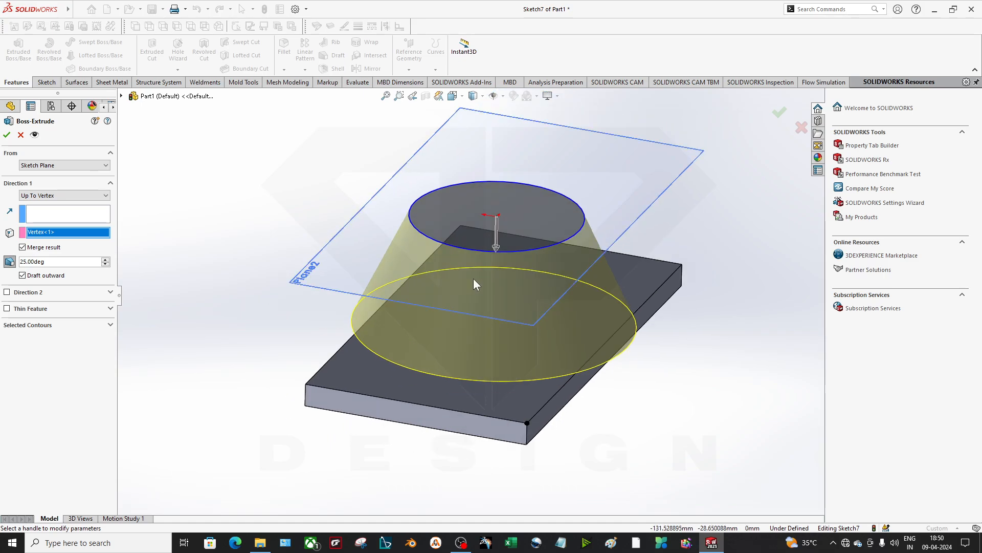
{"action": "left_click", "coordinate": [37, 183]}
{"action": "left_click", "coordinate": [38, 199]}
{"action": "left_click", "coordinate": [42, 186]}
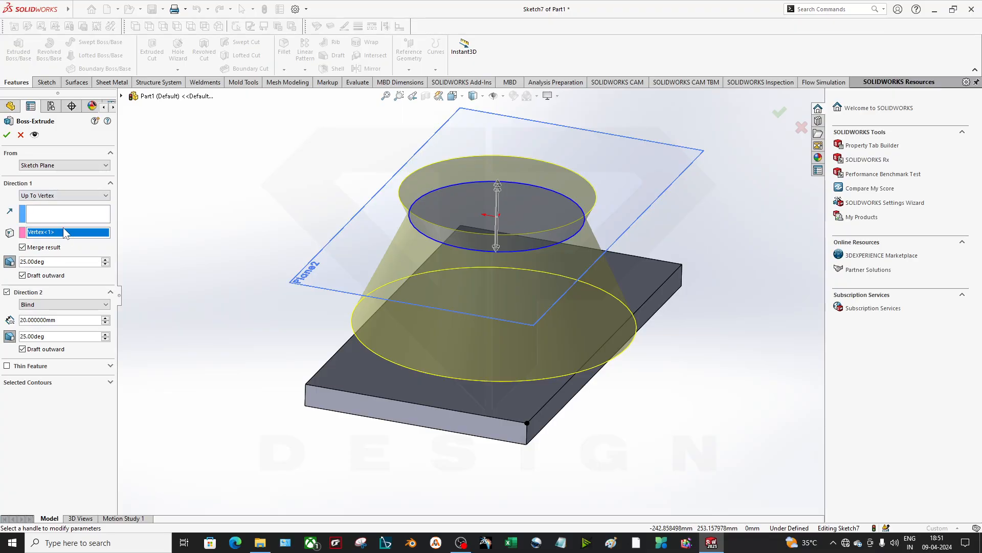
Change the circle's extrusion to end Up To Surface at the plate's top face.
{"action": "left_click", "coordinate": [64, 195]}
{"action": "left_click", "coordinate": [46, 237]}
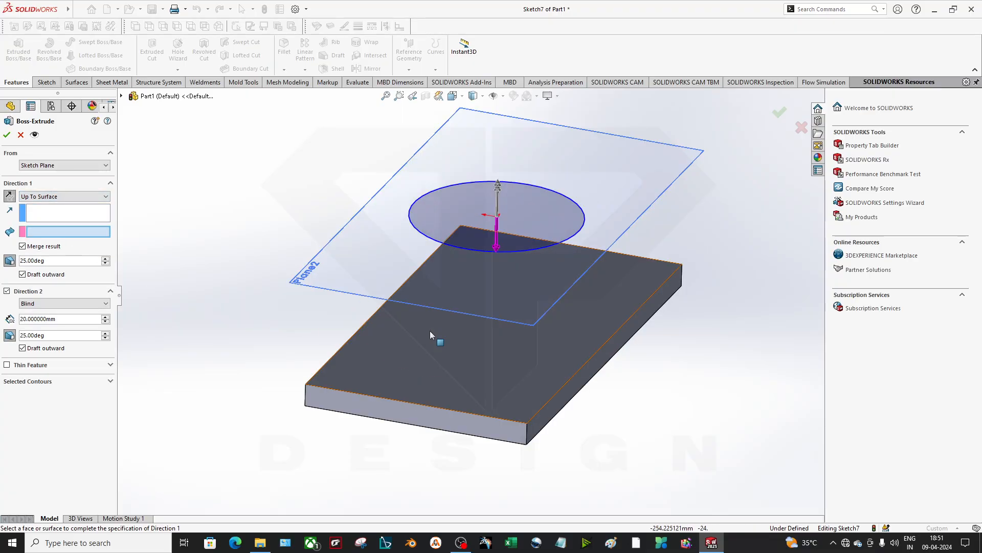
{"action": "middle_click_drag", "start_coordinate": [430, 335], "coordinate": [515, 343]}
{"action": "left_click", "coordinate": [484, 367]}
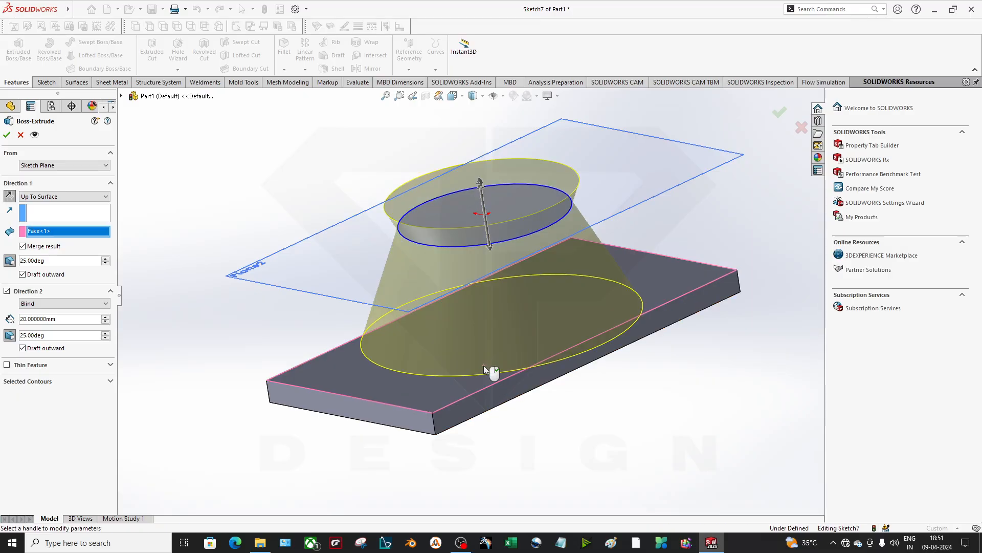
{"action": "mouse_move", "coordinate": [420, 380]}
{"action": "middle_mouse_down"}
{"action": "mouse_move", "coordinate": [466, 342]}
{"action": "mouse_move", "coordinate": [477, 349]}
{"action": "middle_mouse_up"}
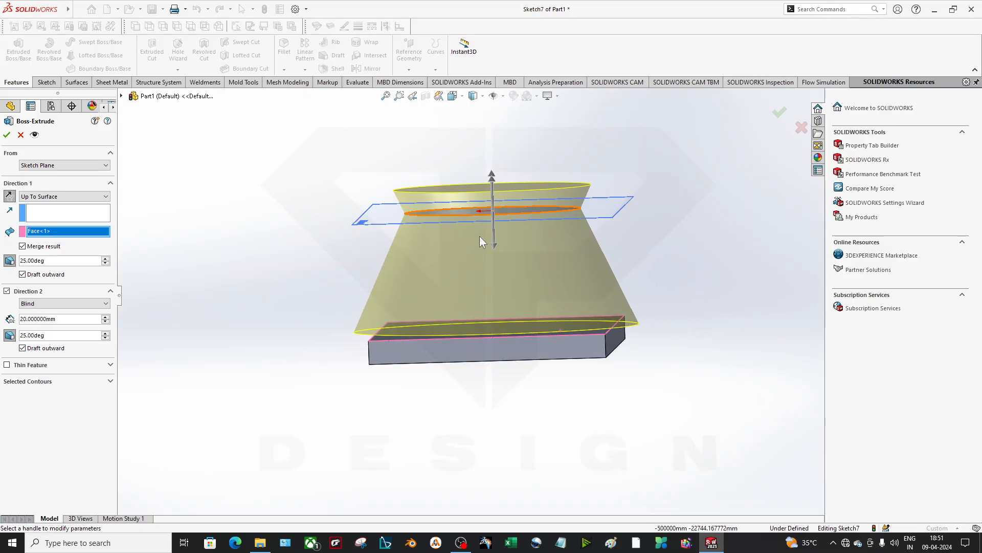
Disable Direction 2 and turn off the draft on the circle's extrusion.
{"action": "left_click", "coordinate": [9, 292]}
{"action": "middle_click_drag", "start_coordinate": [423, 260], "coordinate": [424, 306]}
{"action": "left_click_drag", "start_coordinate": [62, 261], "coordinate": [2, 260]}
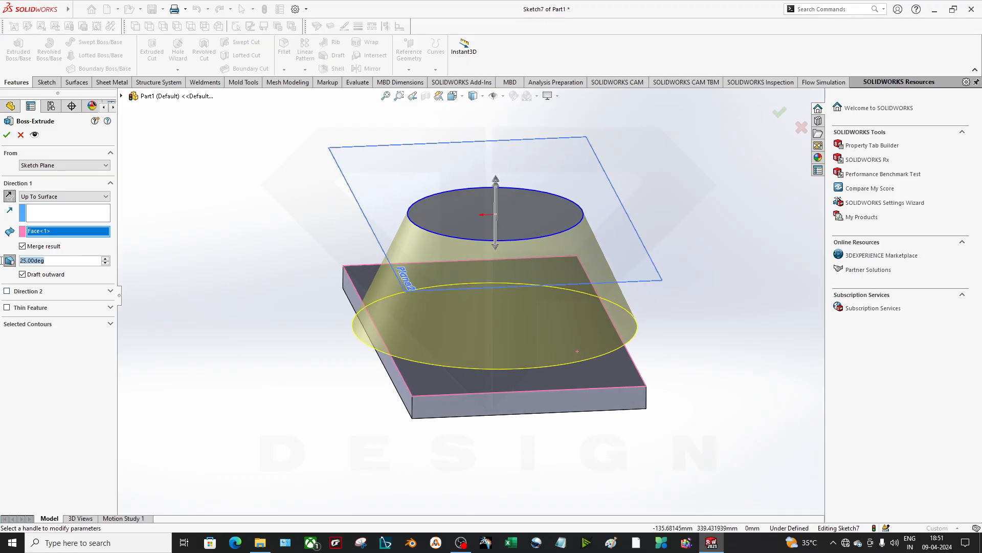
{"action": "left_click", "coordinate": [5, 262]}
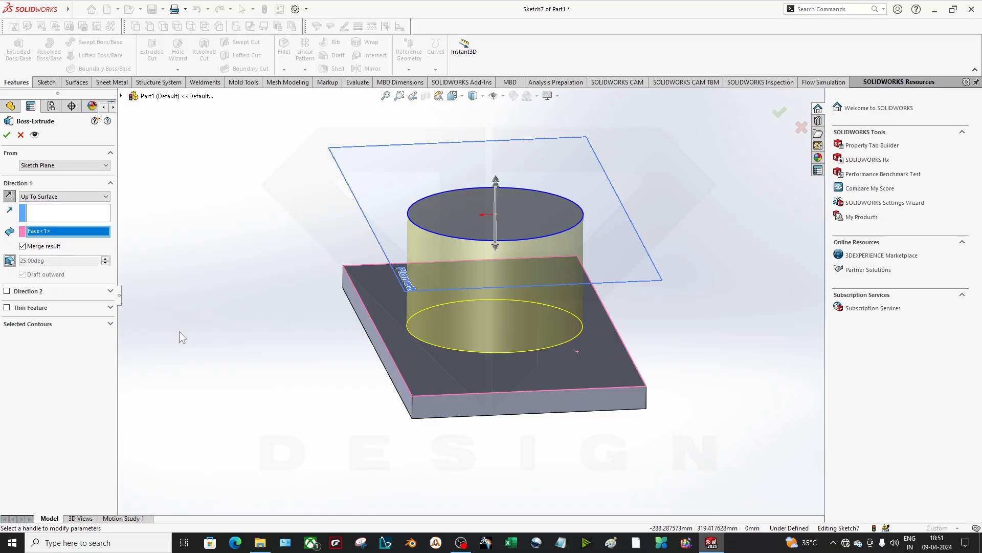
{"action": "middle_click_drag", "start_coordinate": [179, 330], "coordinate": [151, 290]}
{"action": "middle_click_drag", "start_coordinate": [381, 286], "coordinate": [384, 348]}
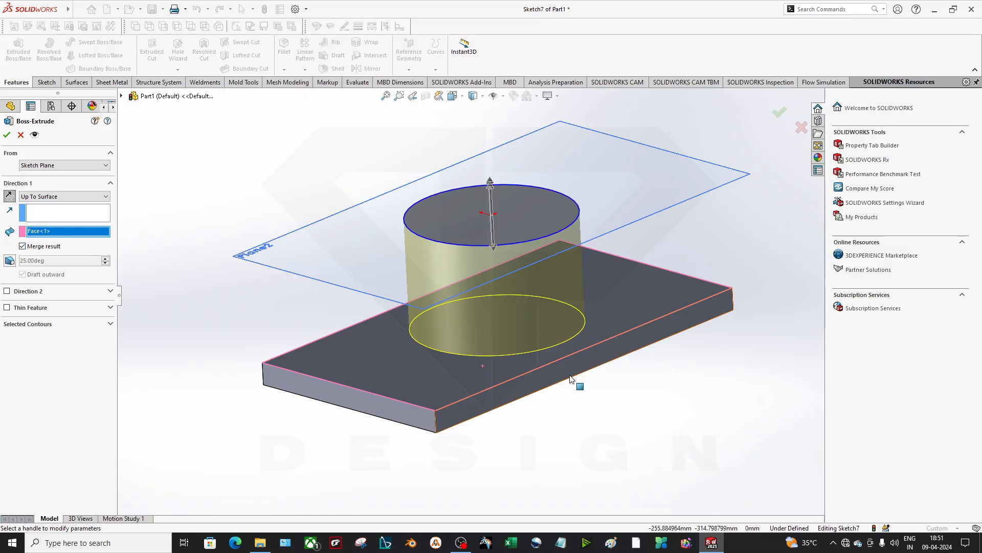
Change the end condition to Offset From Surface, 10 mm from the plate's top face.
{"action": "left_click", "coordinate": [76, 196]}
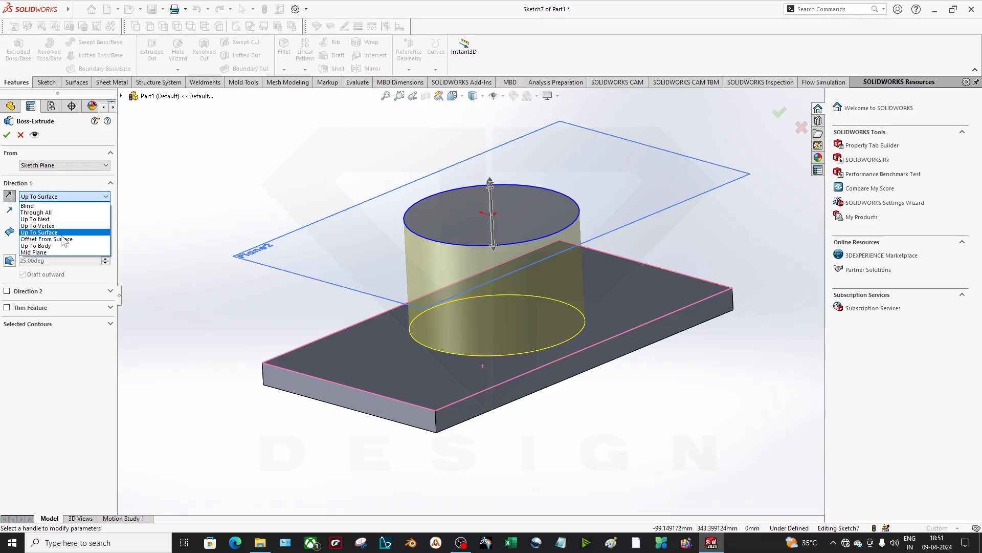
{"action": "left_click", "coordinate": [64, 239]}
{"action": "middle_click_drag", "start_coordinate": [514, 339], "coordinate": [462, 339]}
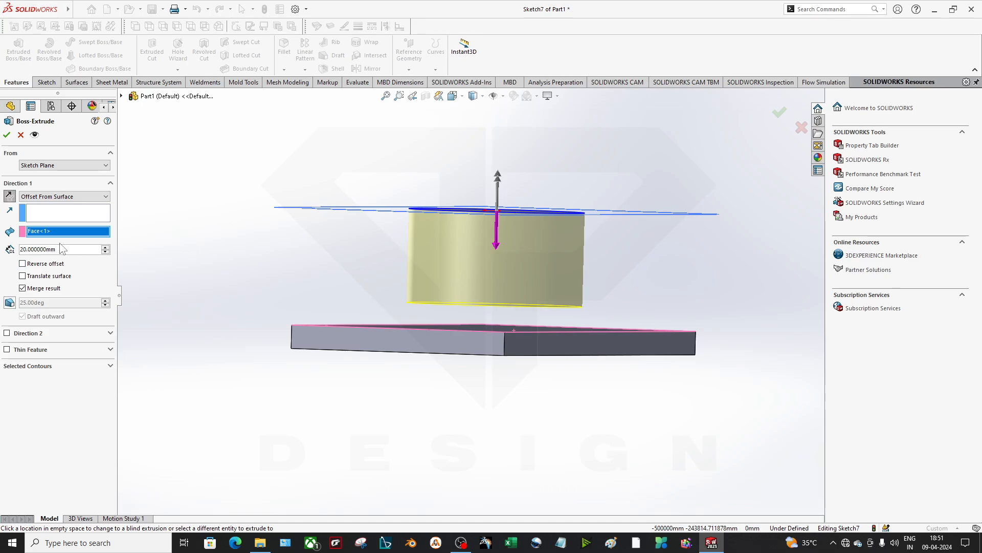
{"action": "double_click", "coordinate": [57, 248]}
{"action": "type", "text": "10"}
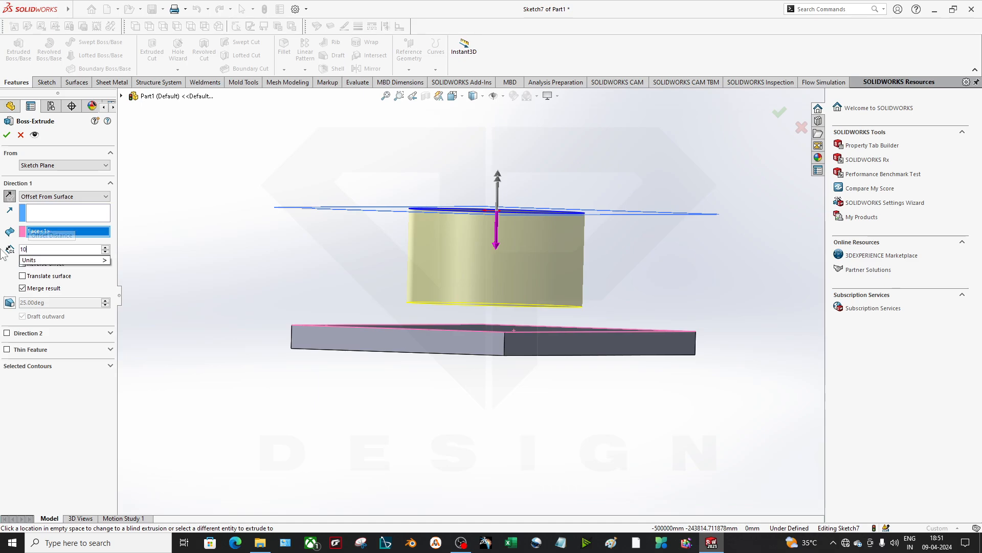
{"action": "key", "text": "Return"}
{"action": "key", "text": "ctrl+7"}
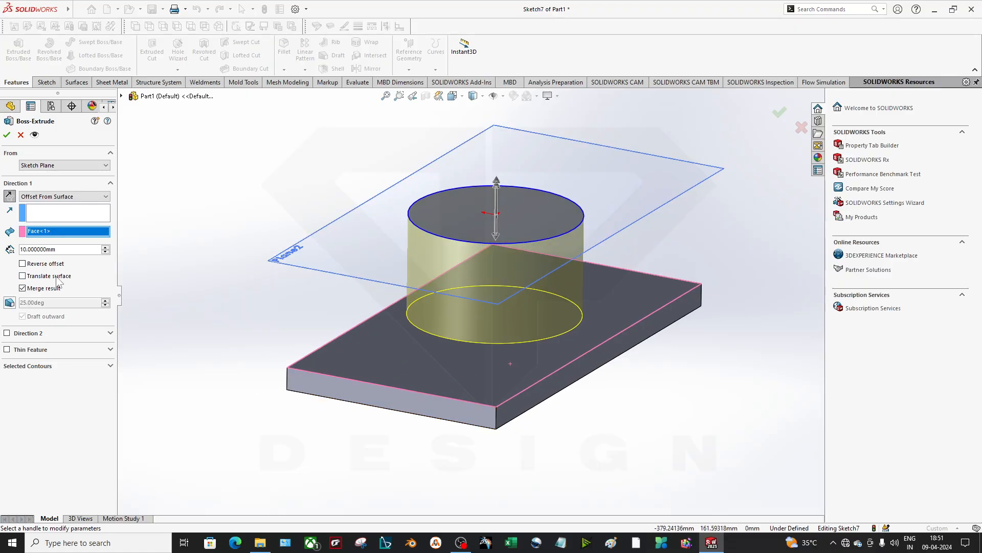
Change the circle's extrusion to end Up To Body, using the plate as the target body.
{"action": "left_click", "coordinate": [54, 197]}
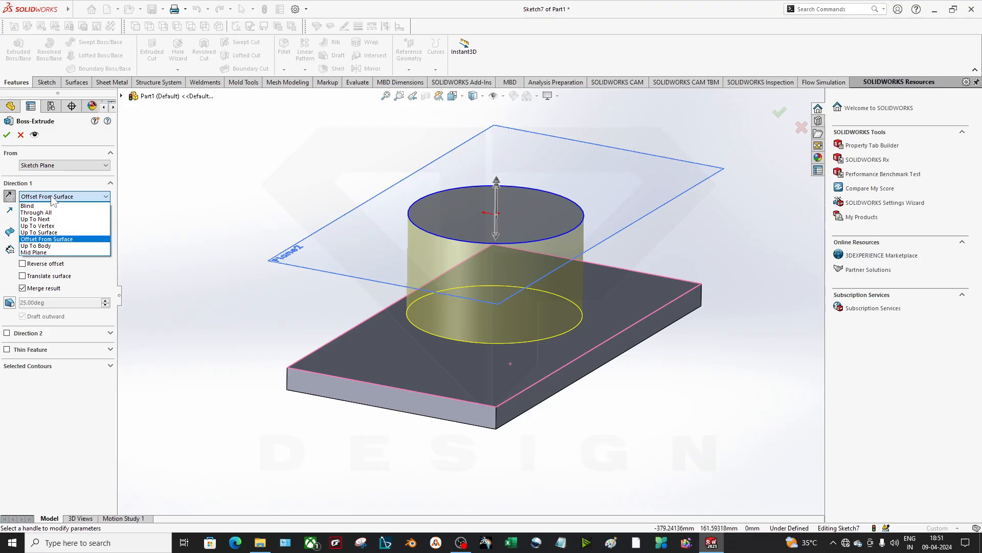
{"action": "left_click", "coordinate": [57, 245]}
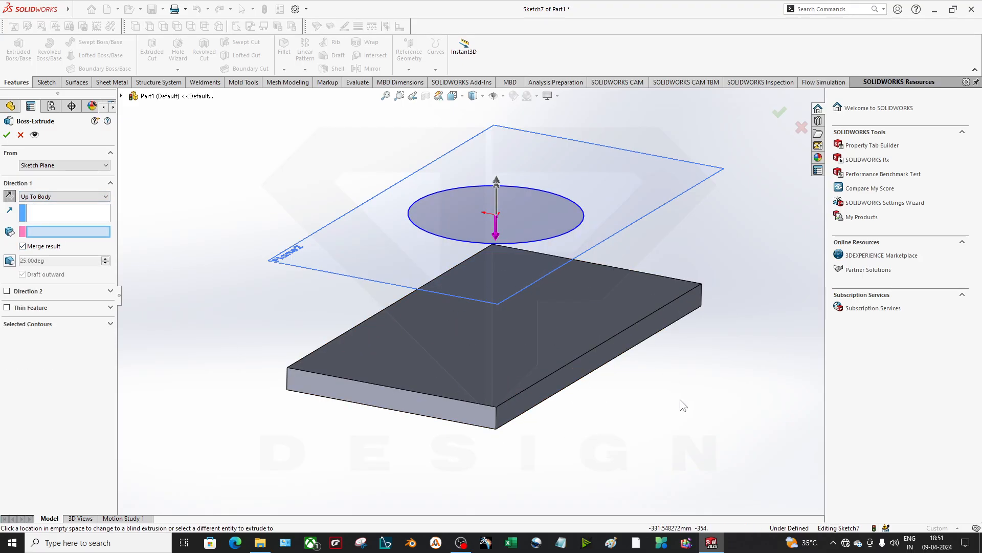
{"action": "left_click", "coordinate": [500, 389]}
{"action": "middle_click_drag", "start_coordinate": [500, 389], "coordinate": [415, 354]}
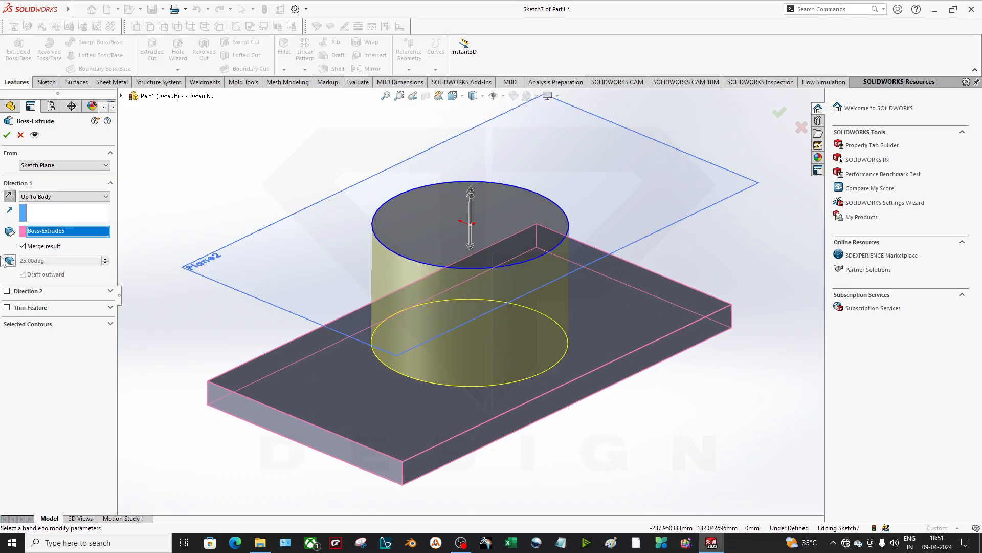
Switch the circle's extrusion to Mid Plane and stretch its total depth to about 76 mm.
{"action": "left_click", "coordinate": [56, 197]}
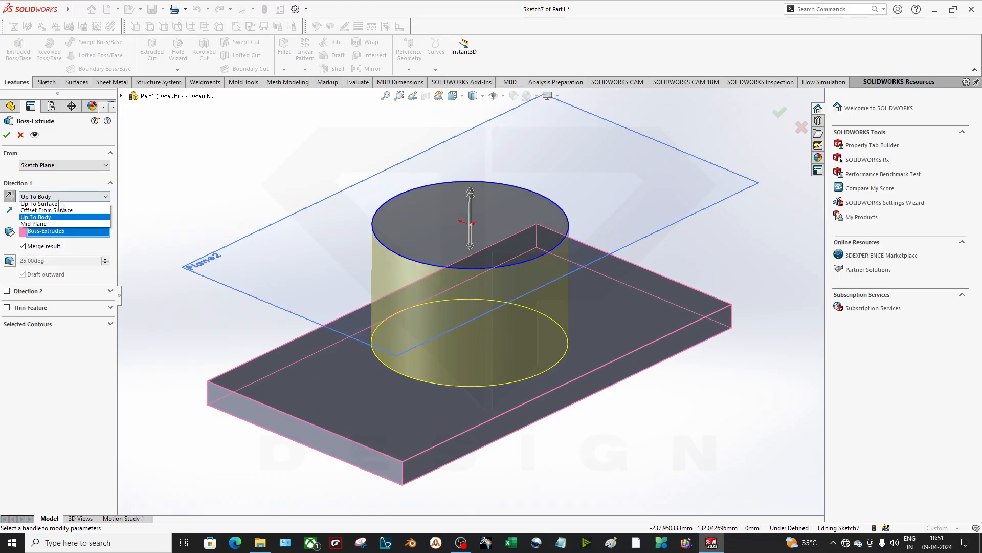
{"action": "left_click", "coordinate": [47, 252]}
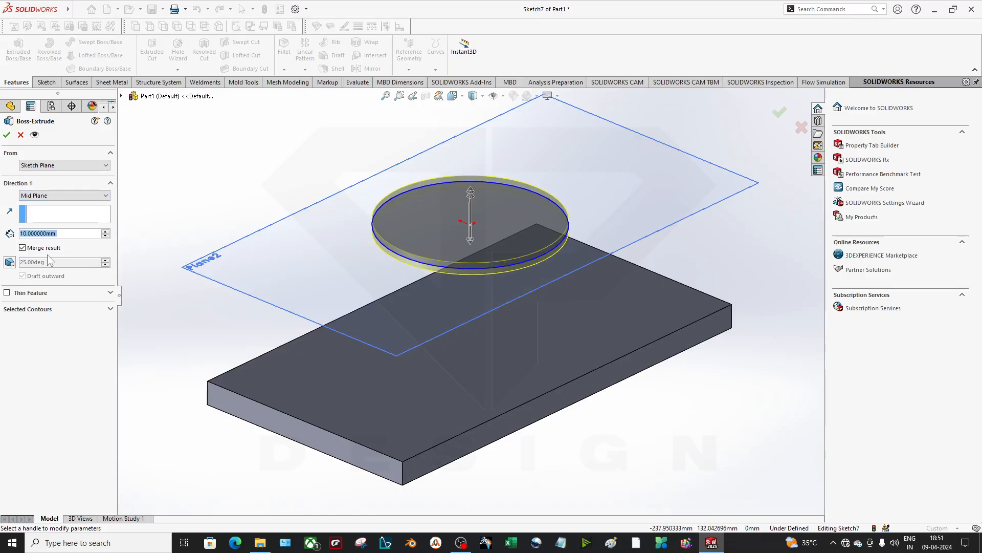
{"action": "scroll", "coordinate": [500, 294], "scroll_direction": "down", "scroll_amount": 3}
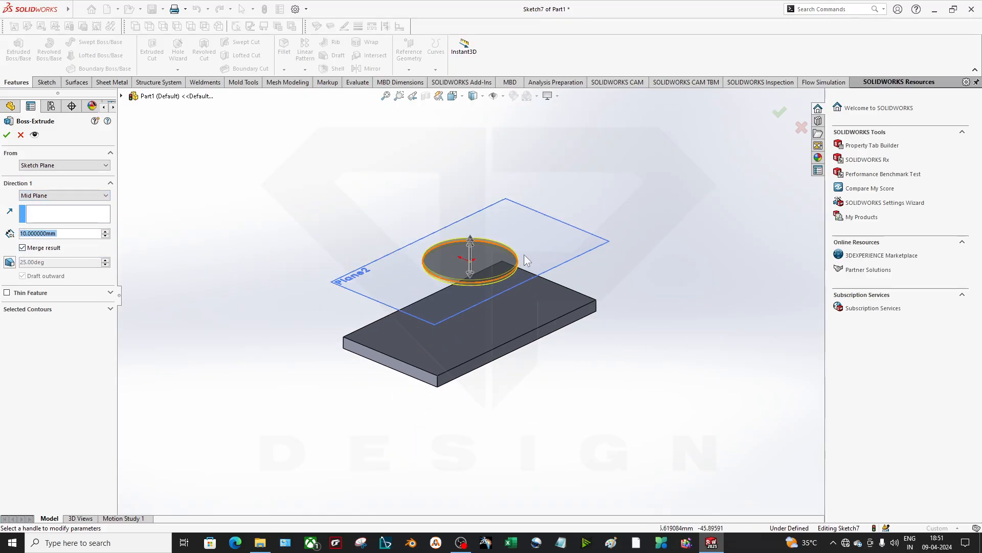
{"action": "scroll", "coordinate": [524, 254], "scroll_direction": "up", "scroll_amount": 3}
{"action": "middle_click_drag", "start_coordinate": [463, 273], "coordinate": [494, 315]}
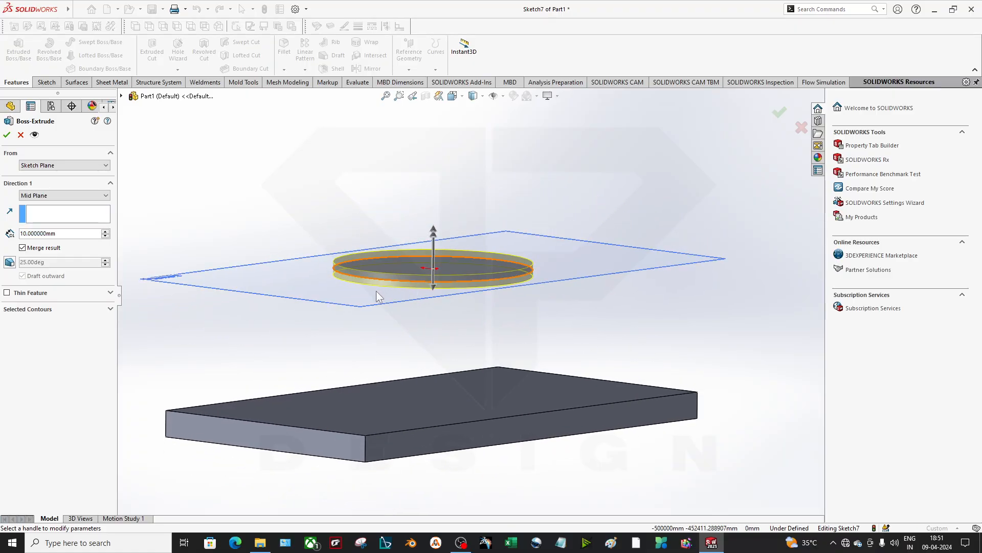
{"action": "left_click_drag", "start_coordinate": [429, 292], "coordinate": [461, 371]}
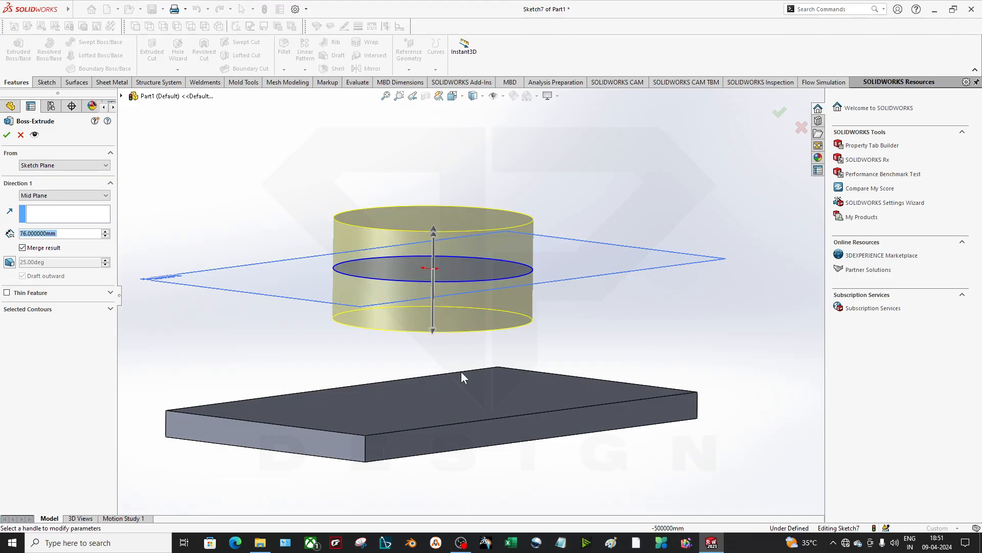
{"action": "mouse_move", "coordinate": [462, 372]}
{"action": "middle_mouse_down"}
{"action": "mouse_move", "coordinate": [473, 348]}
{"action": "mouse_move", "coordinate": [395, 308]}
{"action": "mouse_move", "coordinate": [409, 302]}
{"action": "mouse_move", "coordinate": [431, 341]}
{"action": "mouse_move", "coordinate": [412, 362]}
{"action": "mouse_move", "coordinate": [348, 291]}
{"action": "mouse_move", "coordinate": [315, 271]}
{"action": "middle_mouse_up"}
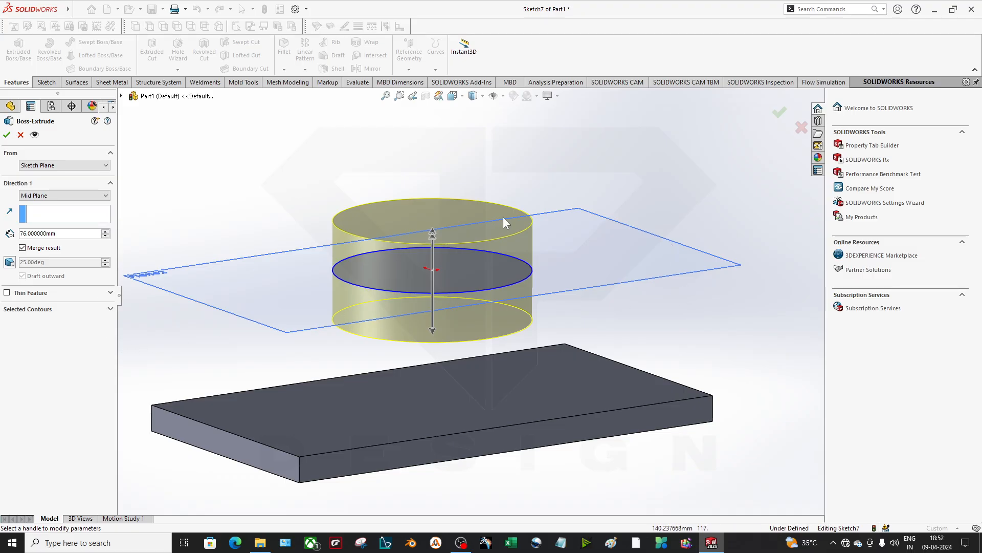
{"action": "middle_click_drag", "start_coordinate": [502, 217], "coordinate": [622, 276]}
{"action": "middle_click_drag", "start_coordinate": [524, 312], "coordinate": [616, 278]}
{"action": "mouse_move", "coordinate": [641, 341]}
{"action": "middle_mouse_down"}
{"action": "mouse_move", "coordinate": [659, 313]}
{"action": "mouse_move", "coordinate": [598, 338]}
{"action": "mouse_move", "coordinate": [559, 335]}
{"action": "middle_mouse_up"}
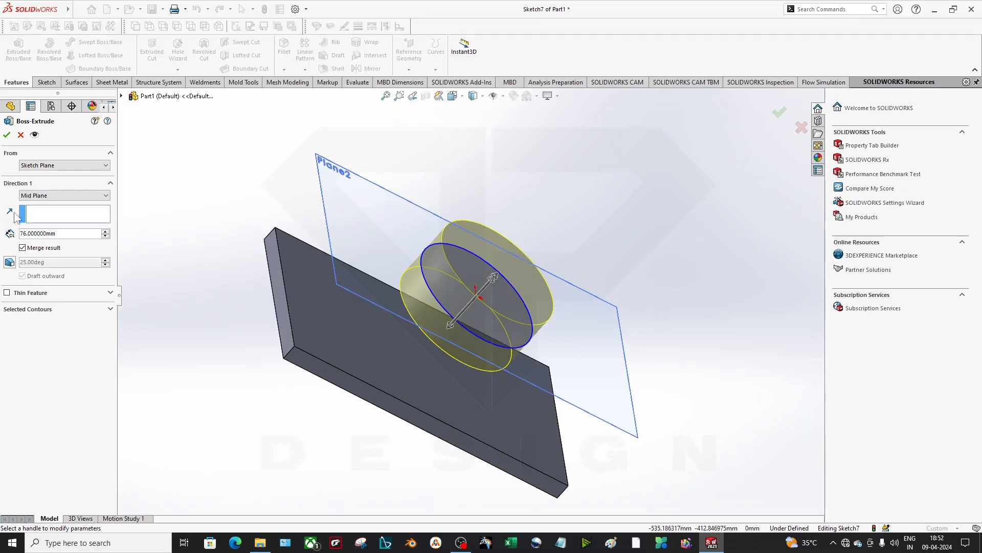
Keep Sketch Plane as the start condition and make the extrusion a One-Direction thin feature with a 2 mm wall.
{"action": "left_click", "coordinate": [33, 165]}
{"action": "left_click", "coordinate": [87, 173]}
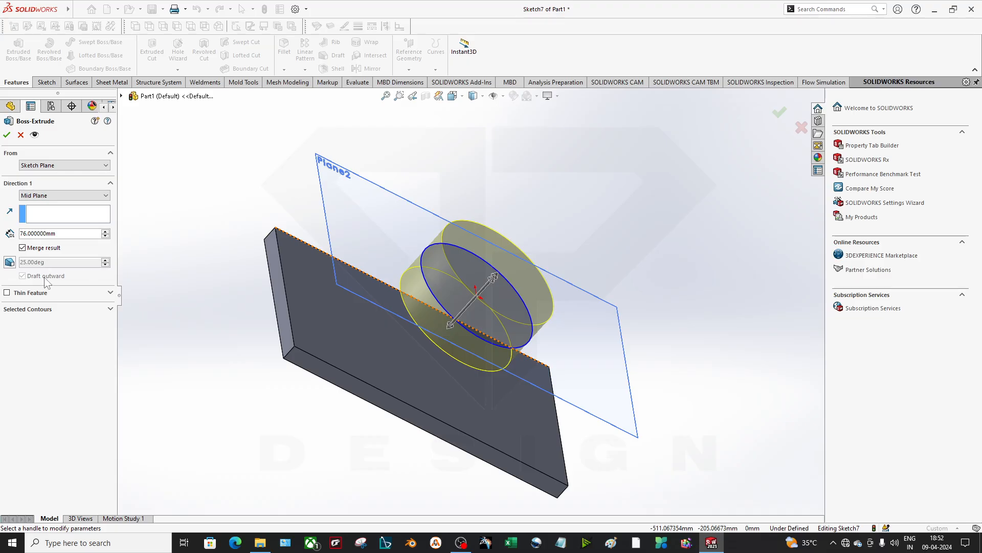
{"action": "left_click", "coordinate": [31, 292]}
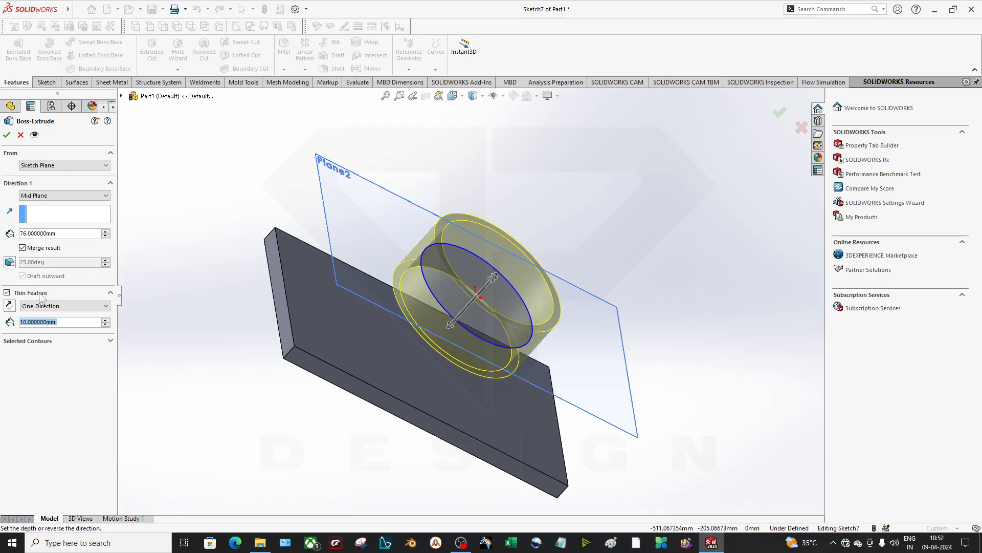
{"action": "middle_click_drag", "start_coordinate": [389, 292], "coordinate": [413, 328]}
{"action": "scroll", "coordinate": [413, 328], "scroll_direction": "down", "scroll_amount": 5}
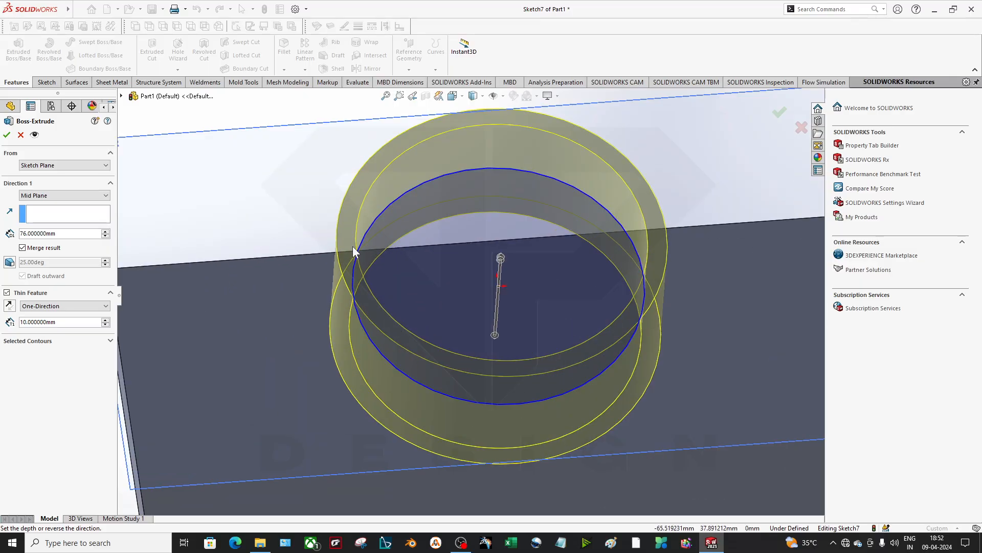
{"action": "scroll", "coordinate": [419, 226], "scroll_direction": "up", "scroll_amount": 3}
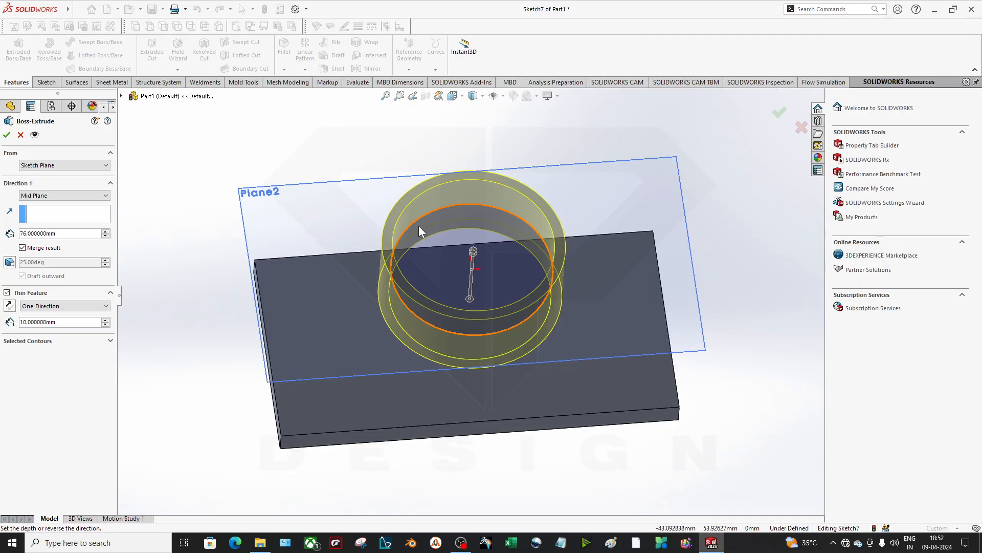
{"action": "double_click", "coordinate": [61, 323]}
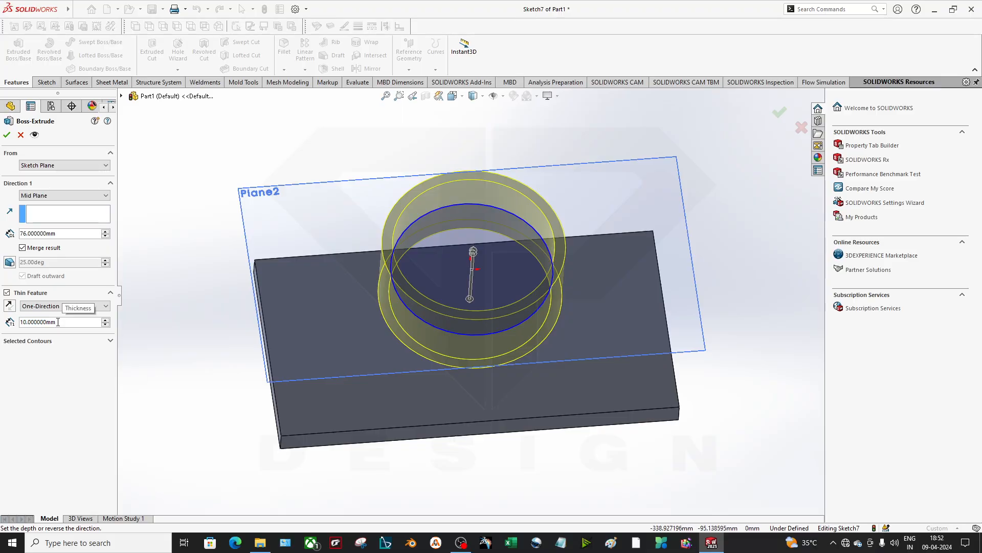
{"action": "type", "text": "2"}
{"action": "key", "text": "Return"}
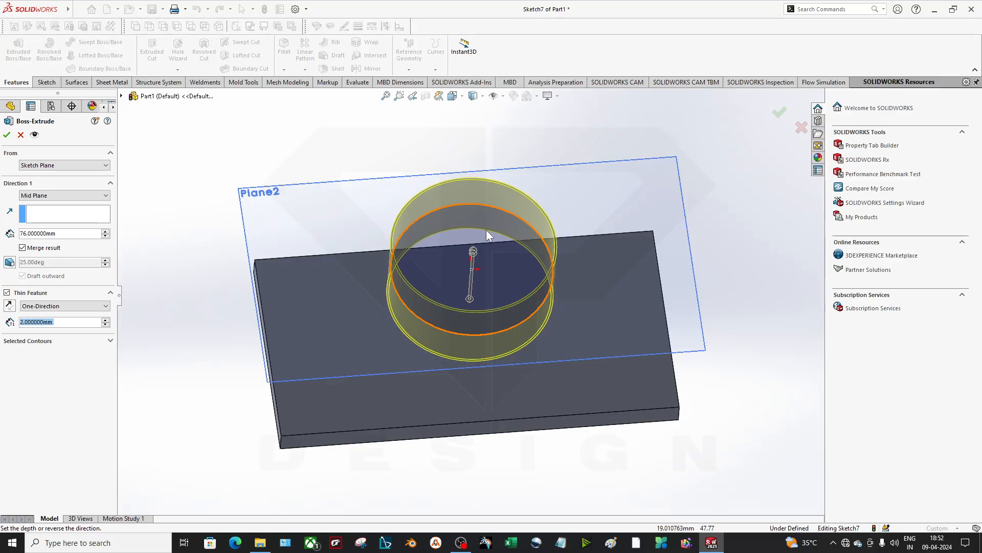
Review the thin feature types, turn off Thin Feature, and cancel the circle's boss extrusion.
{"action": "middle_click_drag", "start_coordinate": [486, 230], "coordinate": [481, 181]}
{"action": "left_click", "coordinate": [72, 307]}
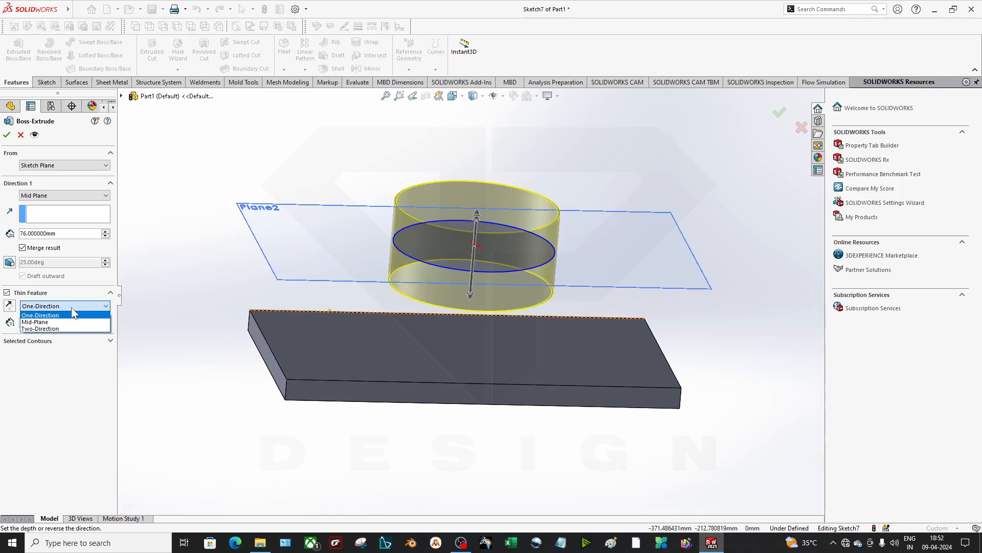
{"action": "left_click", "coordinate": [71, 307]}
{"action": "left_click", "coordinate": [85, 307]}
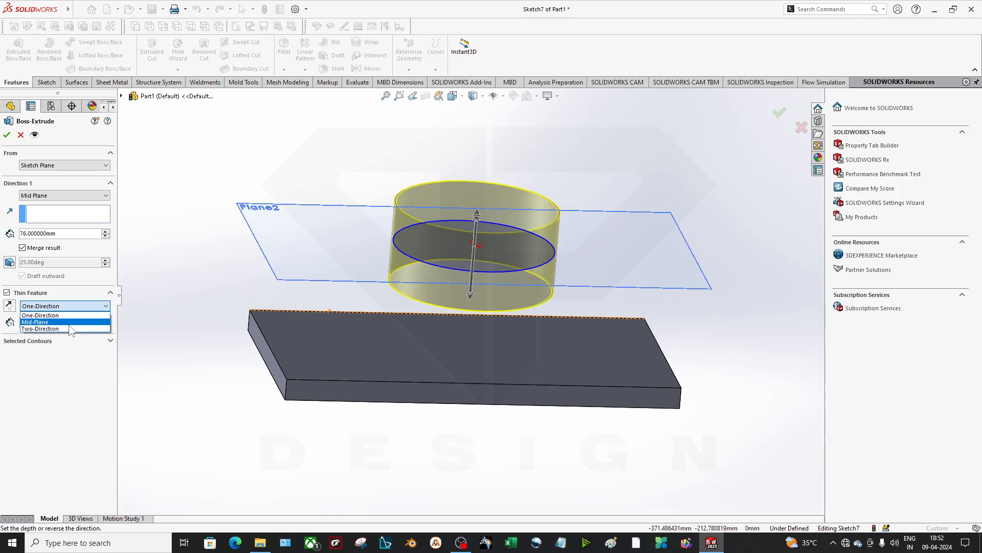
{"action": "left_click", "coordinate": [9, 299]}
{"action": "left_click", "coordinate": [8, 292]}
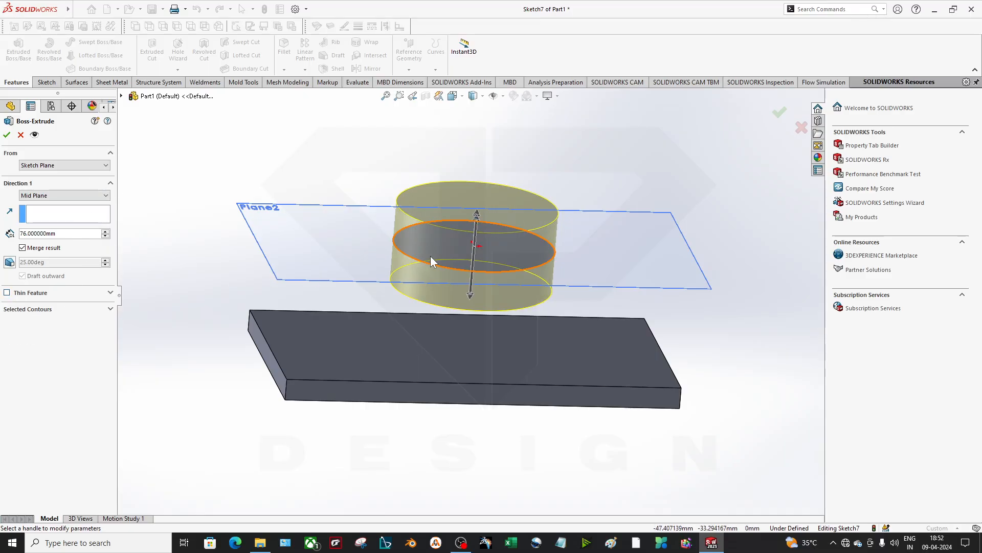
{"action": "left_click", "coordinate": [475, 226]}
{"action": "left_click", "coordinate": [486, 176]}
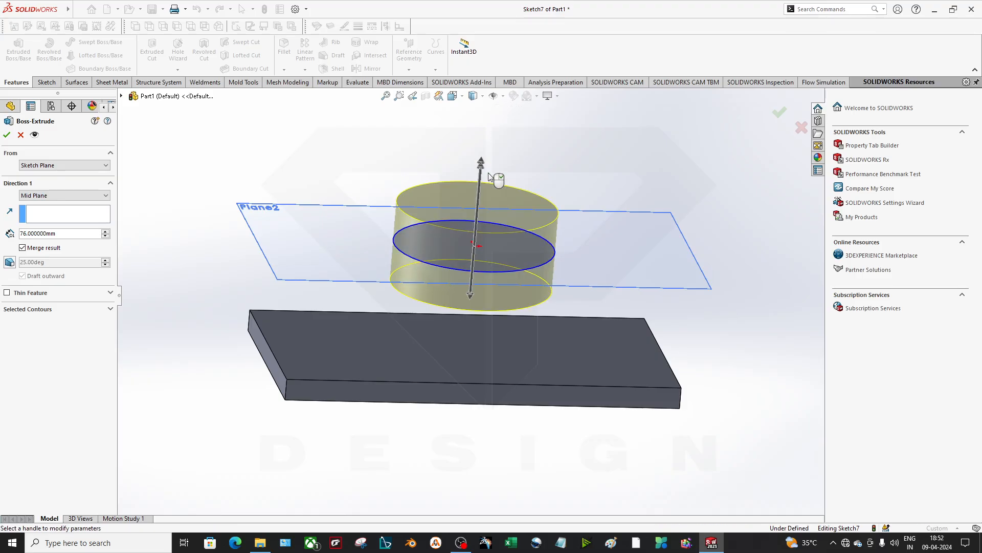
{"action": "left_click", "coordinate": [21, 134]}
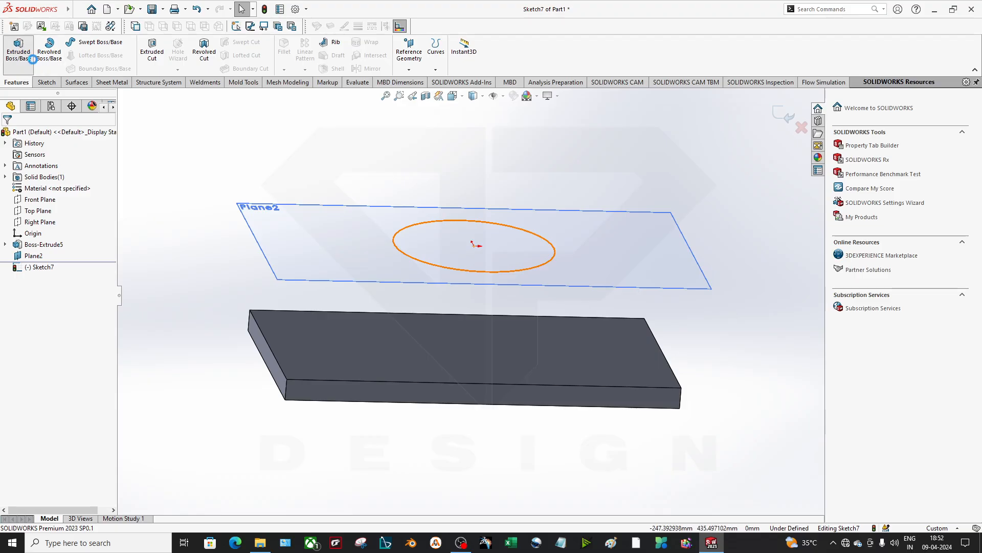
Start a Blind boss extrusion of the circle on the offset plane and stretch its depth upward to 133 mm.
{"action": "left_click", "coordinate": [18, 51]}
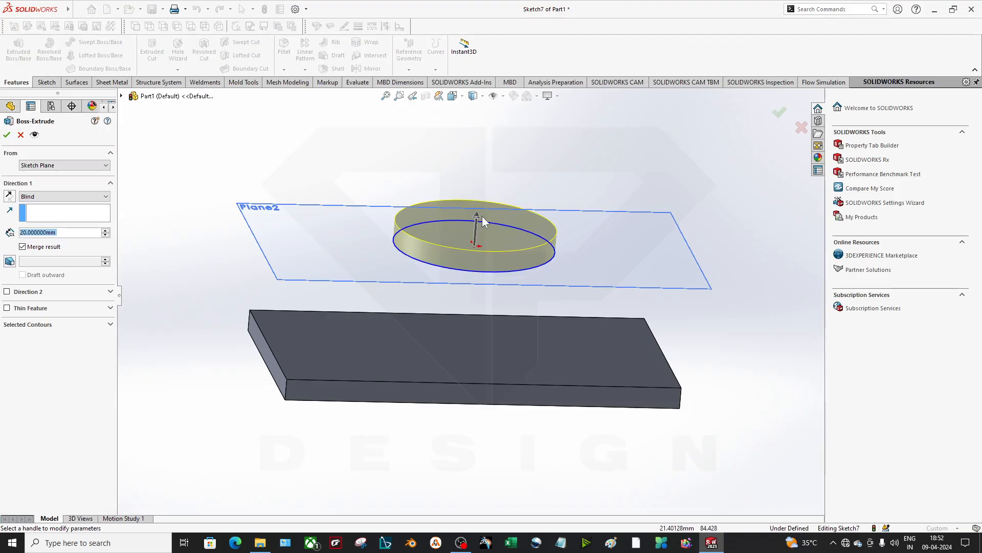
{"action": "left_click_drag", "start_coordinate": [476, 216], "coordinate": [492, 32]}
{"action": "scroll", "coordinate": [506, 258], "scroll_direction": "up", "scroll_amount": 3}
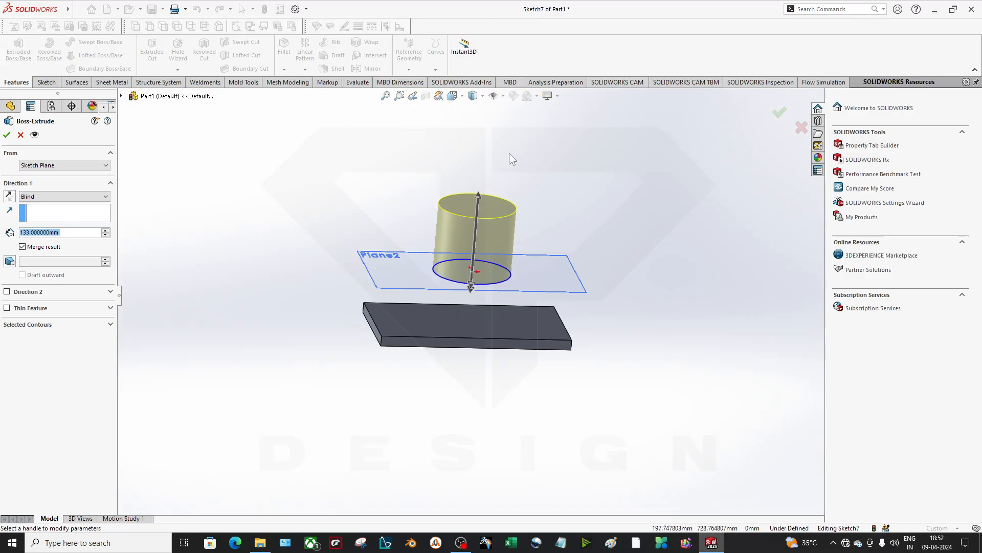
{"action": "scroll", "coordinate": [459, 290], "scroll_direction": "down", "scroll_amount": 2}
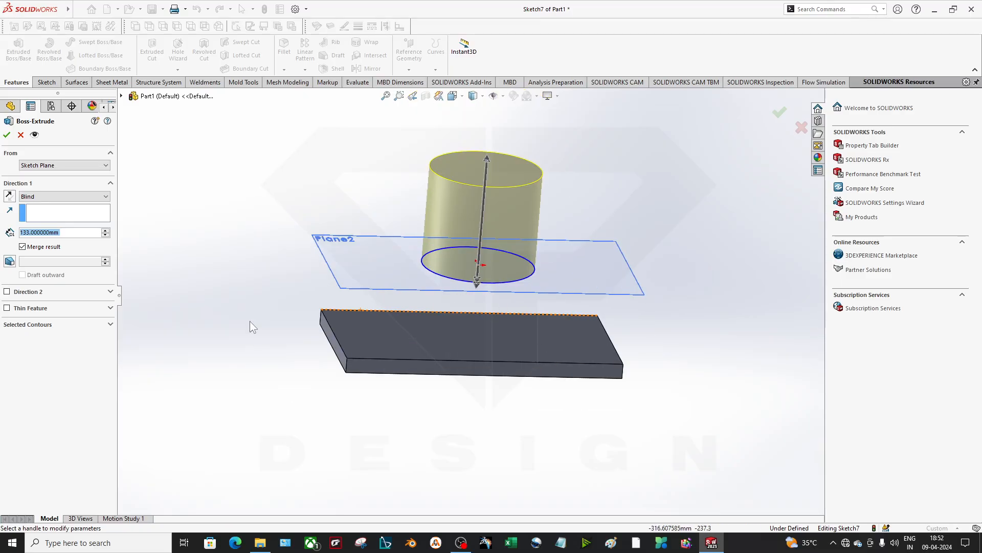
Add a second direction with the Through All end condition toward the plate and accept the circle's extrusion.
{"action": "left_click", "coordinate": [7, 292]}
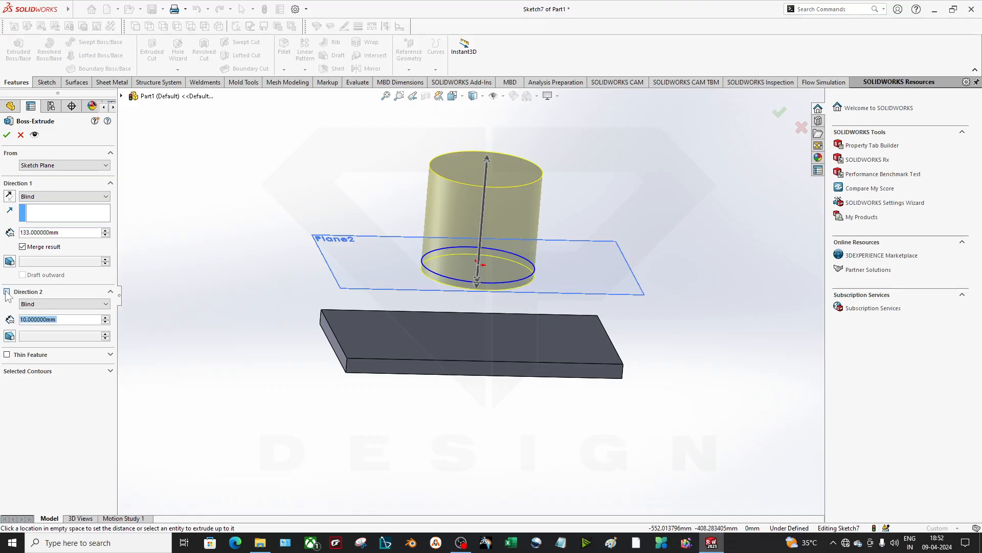
{"action": "left_click", "coordinate": [58, 305]}
{"action": "left_click", "coordinate": [58, 320]}
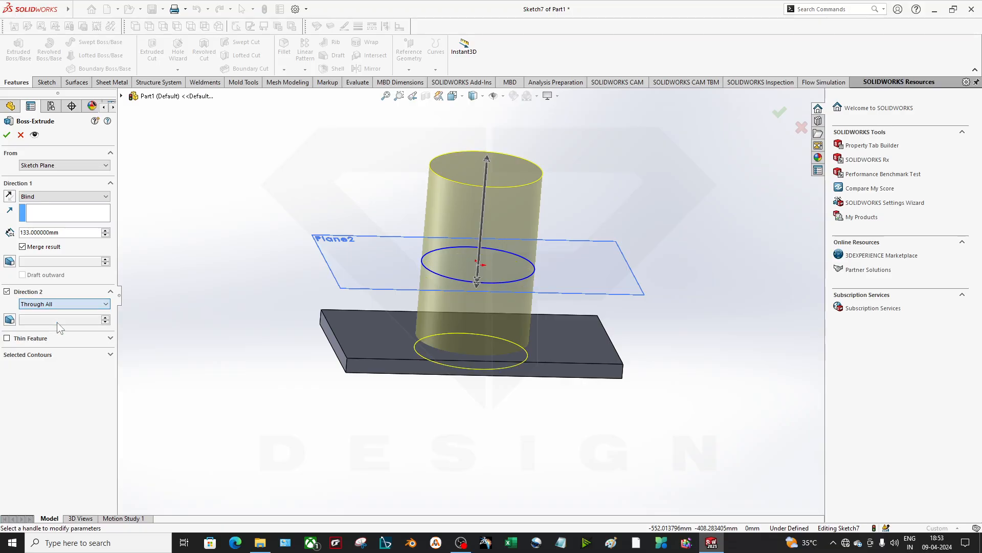
{"action": "middle_click_drag", "start_coordinate": [578, 355], "coordinate": [419, 346]}
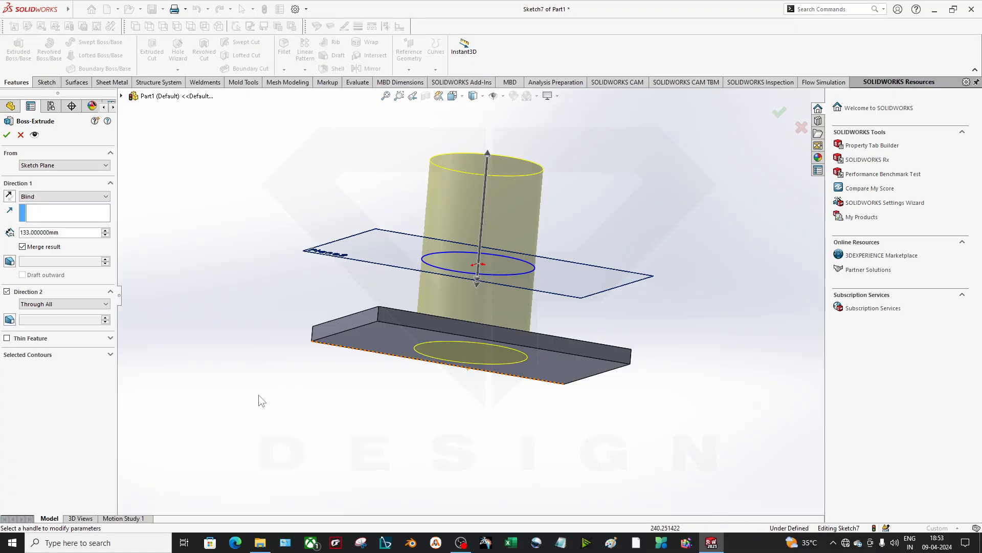
{"action": "left_click", "coordinate": [5, 136]}
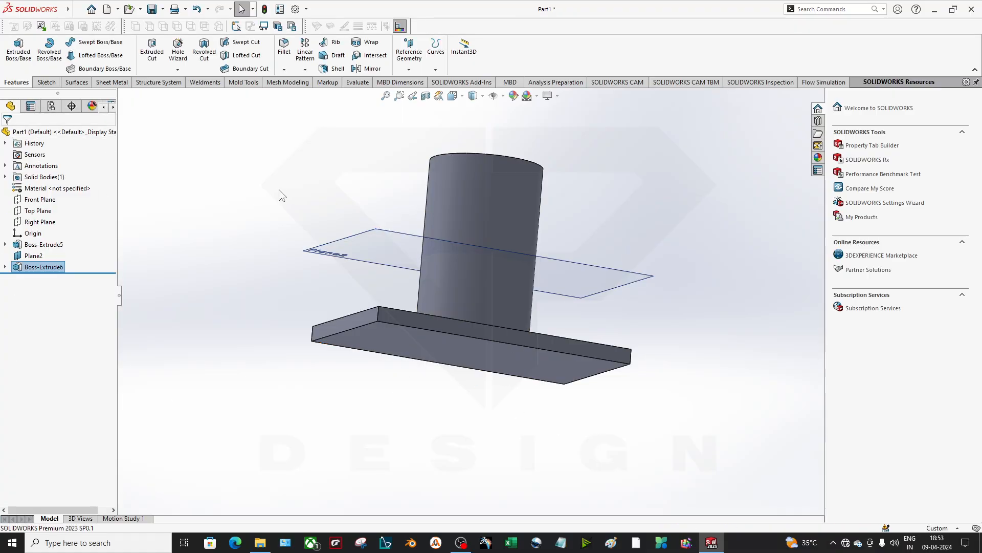
Check the part's solid bodies, then turn off Merge result for the cylinder's extrusion.
{"action": "left_click", "coordinate": [5, 177]}
{"action": "left_click", "coordinate": [53, 188]}
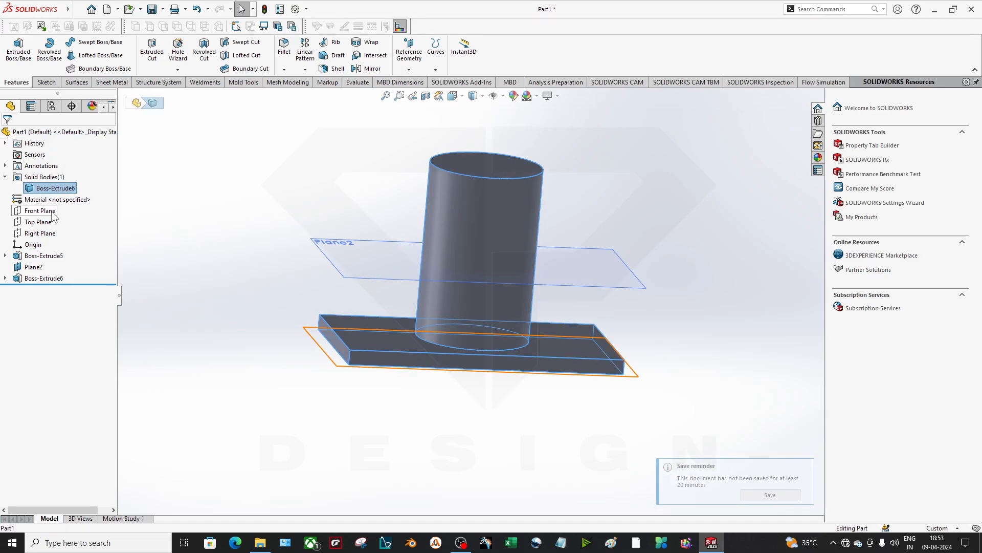
{"action": "left_click", "coordinate": [36, 279]}
{"action": "right_click", "coordinate": [35, 279]}
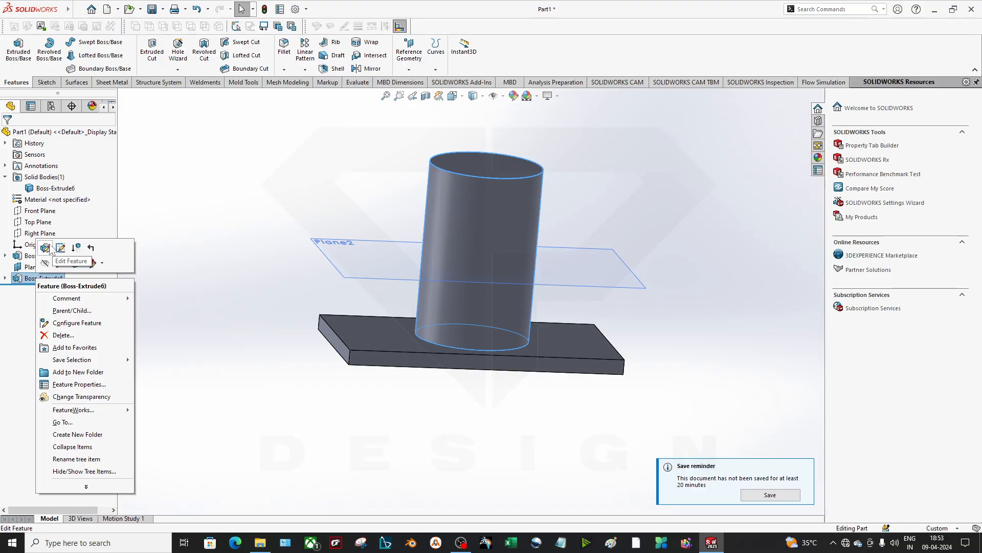
{"action": "left_click", "coordinate": [62, 247]}
{"action": "left_click", "coordinate": [45, 248]}
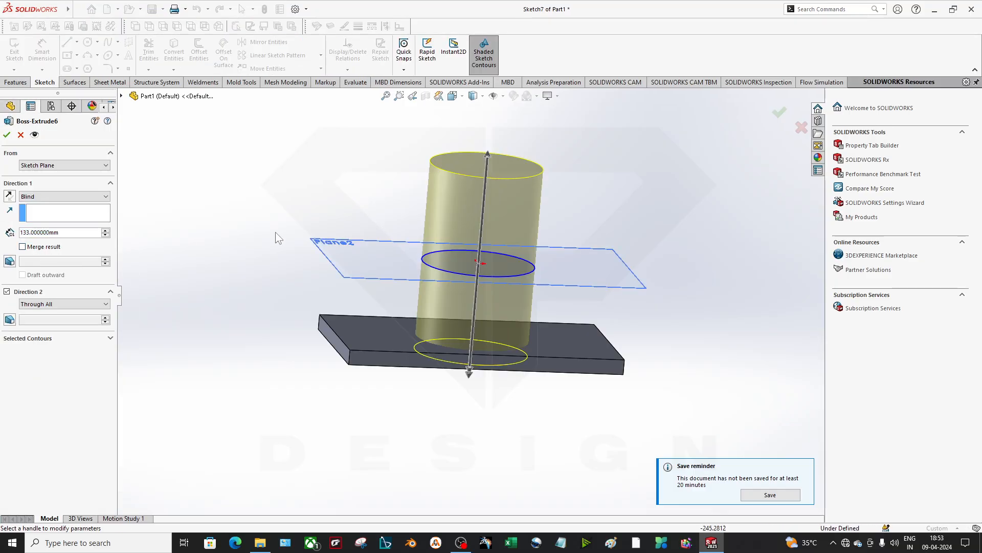
{"action": "left_click", "coordinate": [7, 135]}
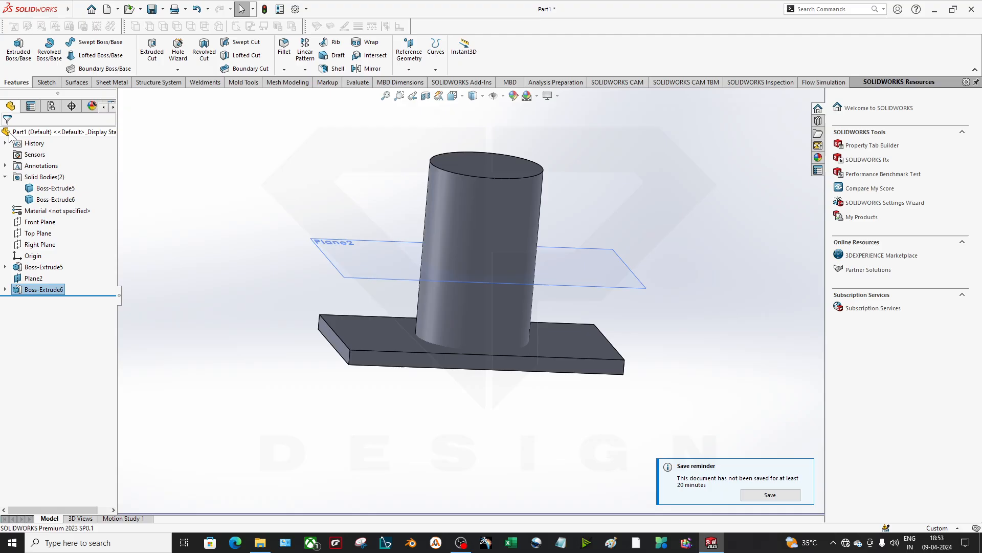
Examine the plate and the cylinder as solid bodies by selecting both and viewing where they meet.
{"action": "left_click", "coordinate": [55, 199]}
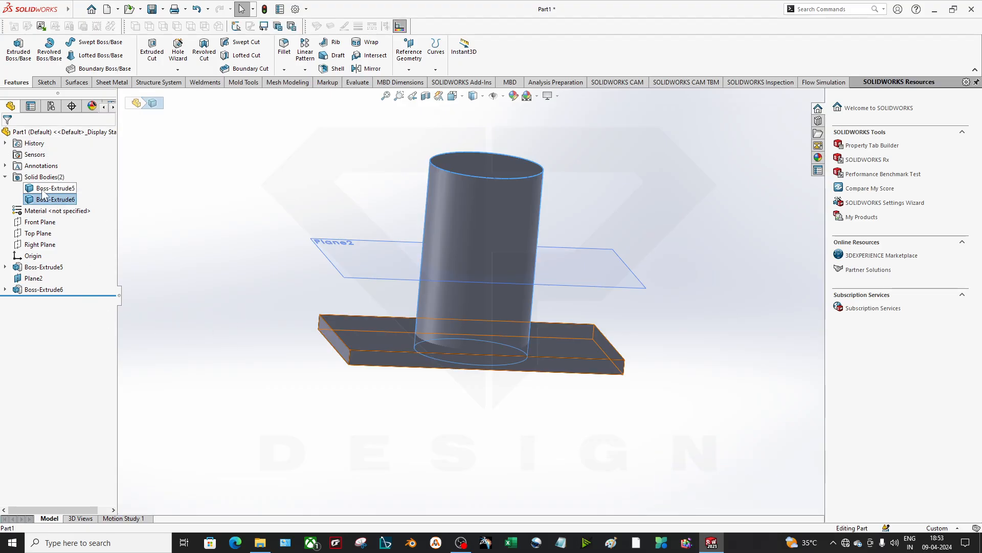
{"action": "left_click", "coordinate": [56, 187], "text": "ctrl"}
{"action": "scroll", "coordinate": [399, 332], "scroll_direction": "down", "scroll_amount": 5}
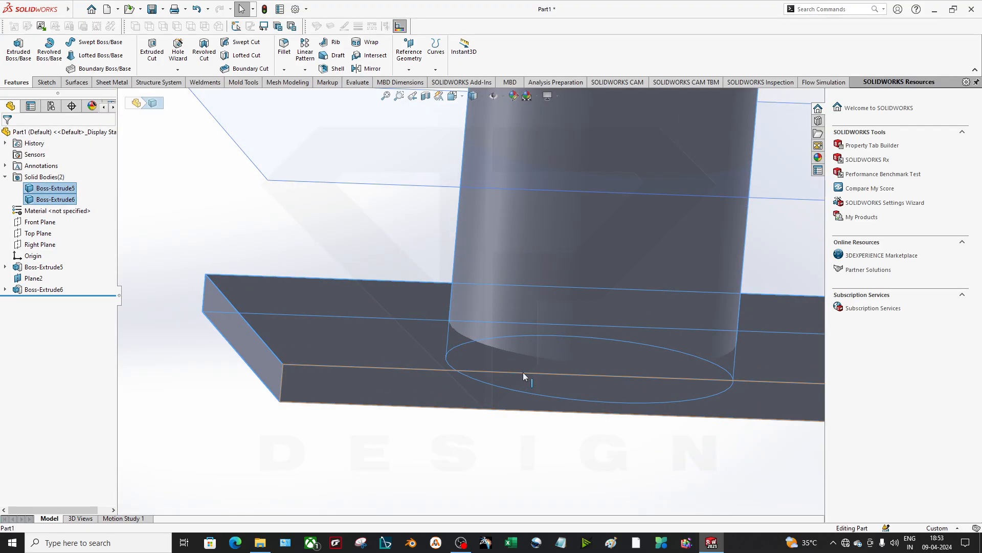
{"action": "scroll", "coordinate": [493, 406], "scroll_direction": "up", "scroll_amount": 6}
{"action": "scroll", "coordinate": [494, 408], "scroll_direction": "down", "scroll_amount": 1}
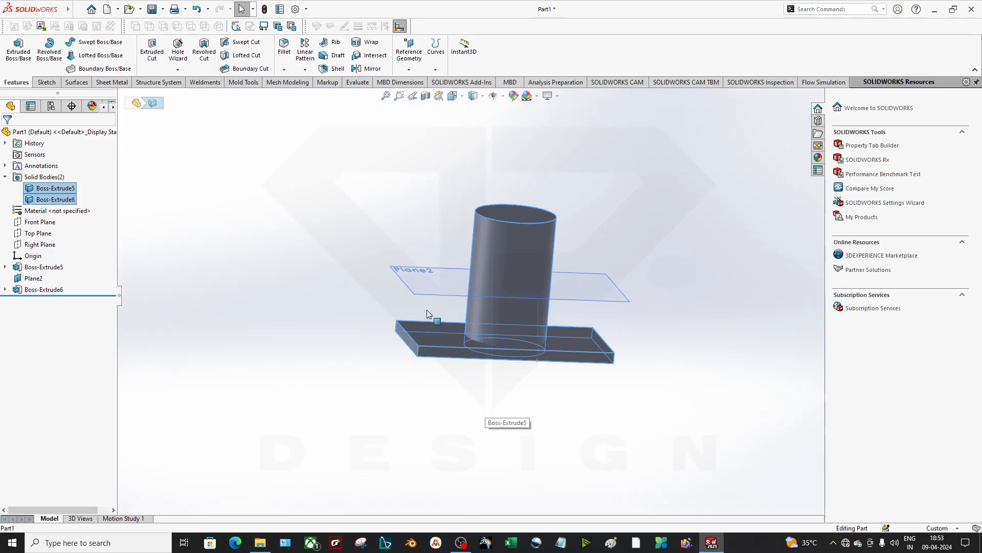
{"action": "left_click", "coordinate": [338, 380]}
{"action": "left_click", "coordinate": [51, 200]}
{"action": "left_click", "coordinate": [47, 189], "text": "ctrl"}
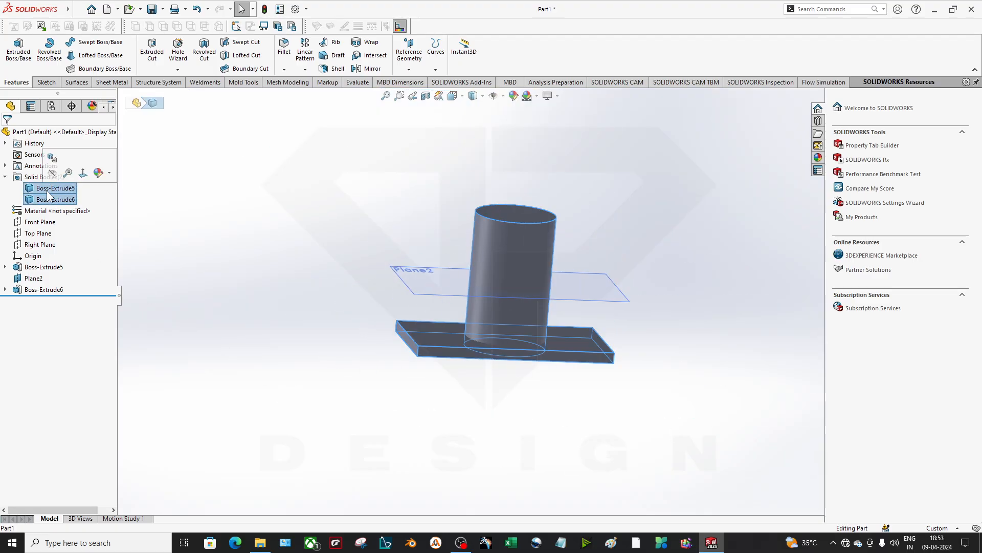
Turn Merge result back on for the cylinder's extrusion so it joins the plate as one body.
{"action": "left_click", "coordinate": [44, 289]}
{"action": "right_click", "coordinate": [43, 289]}
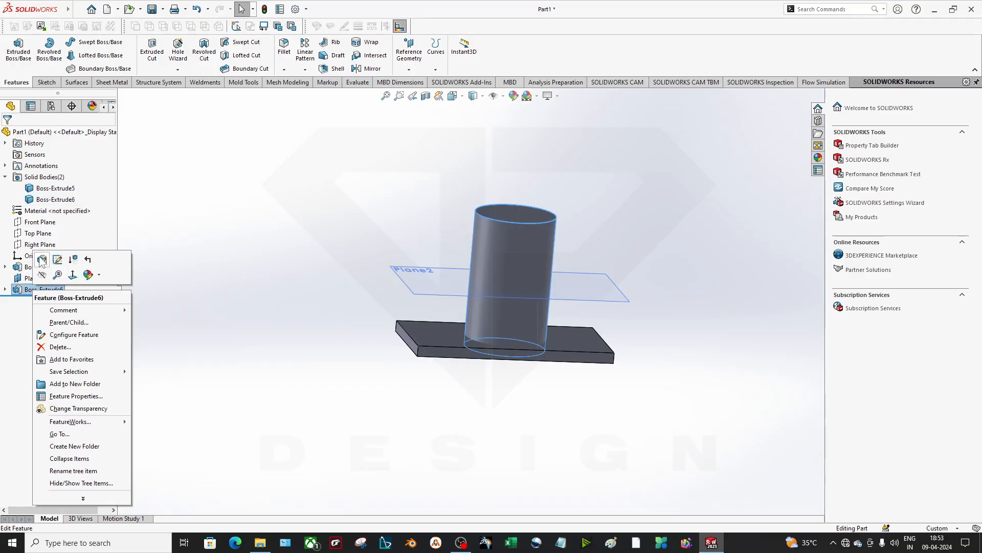
{"action": "left_click", "coordinate": [41, 259]}
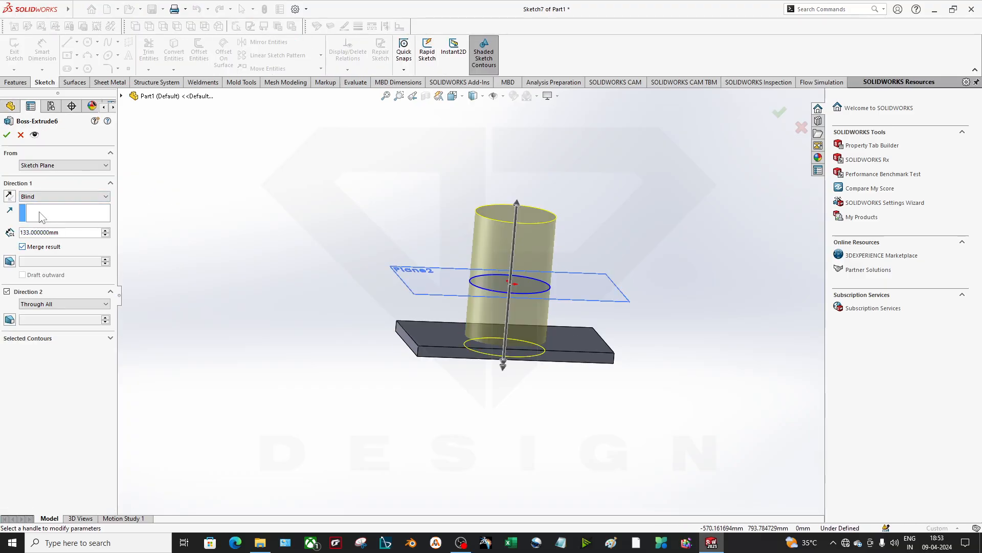
{"action": "middle_click_drag", "start_coordinate": [555, 271], "coordinate": [494, 279]}
{"action": "scroll", "coordinate": [484, 283], "scroll_direction": "down", "scroll_amount": 4}
{"action": "left_click", "coordinate": [380, 382]}
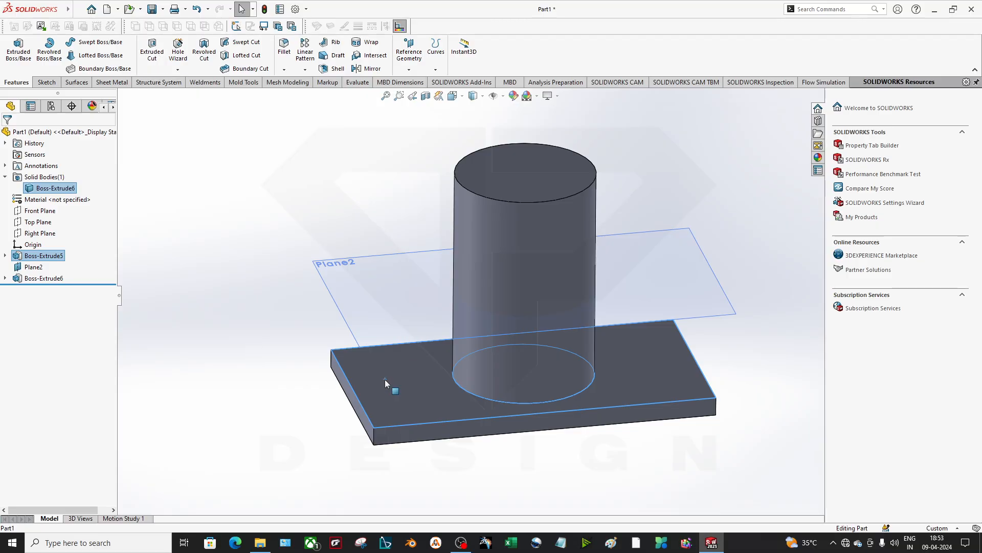
Sketch a circle of about 74 mm diameter centred on the origin on the cylinder's top face.
{"action": "right_click", "coordinate": [385, 380]}
{"action": "right_click", "coordinate": [511, 173]}
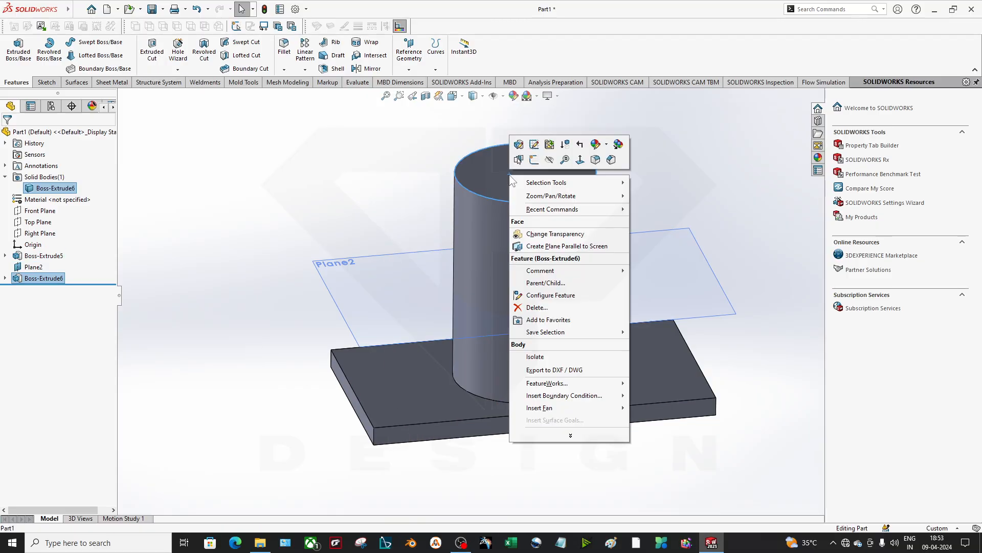
{"action": "left_click", "coordinate": [538, 162]}
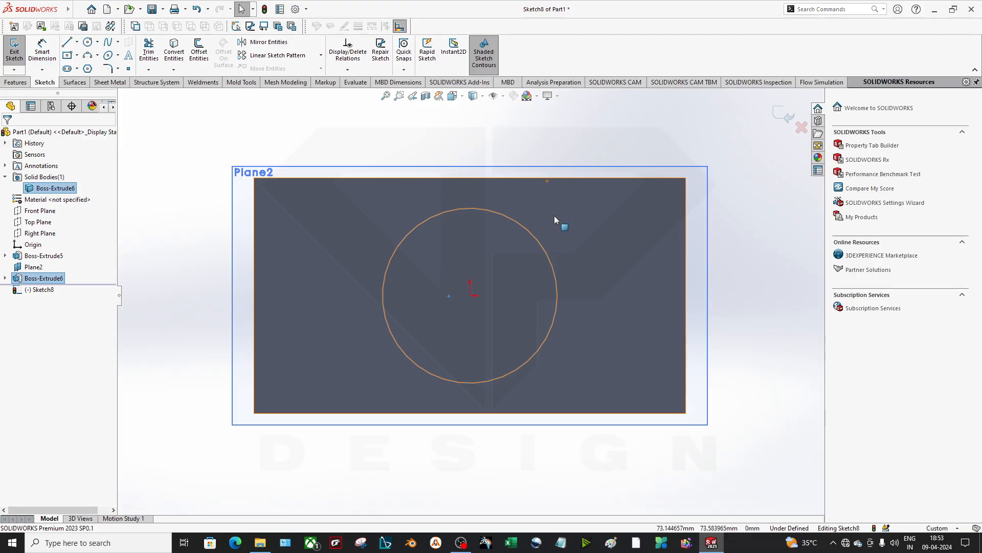
{"action": "left_click", "coordinate": [86, 47]}
{"action": "left_click", "coordinate": [470, 297]}
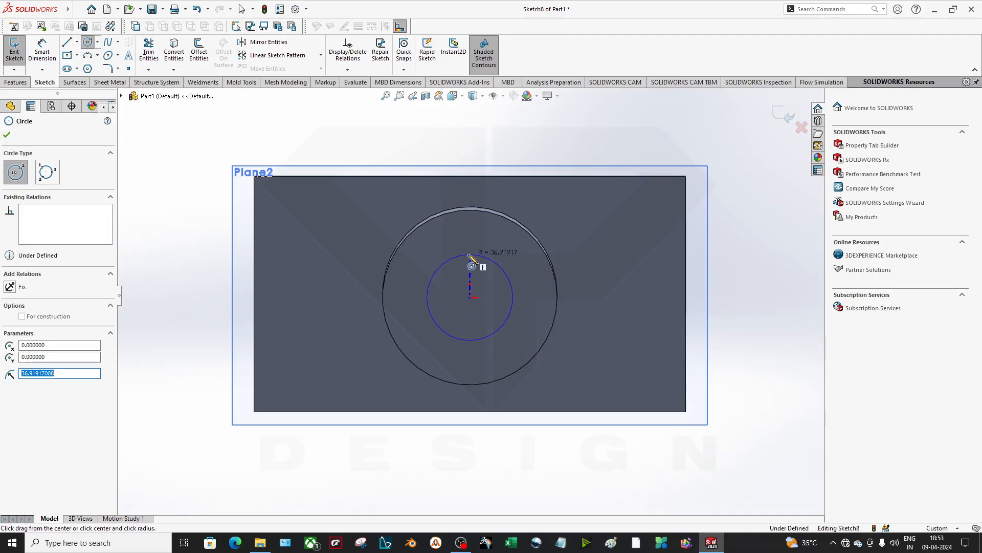
{"action": "left_click", "coordinate": [470, 254]}
Dimension the diameter of the circle on the cylinder's top face as 70 mm.
{"action": "middle_click_drag", "start_coordinate": [573, 333], "coordinate": [578, 285]}
{"action": "left_click", "coordinate": [43, 55]}
{"action": "left_click", "coordinate": [432, 223]}
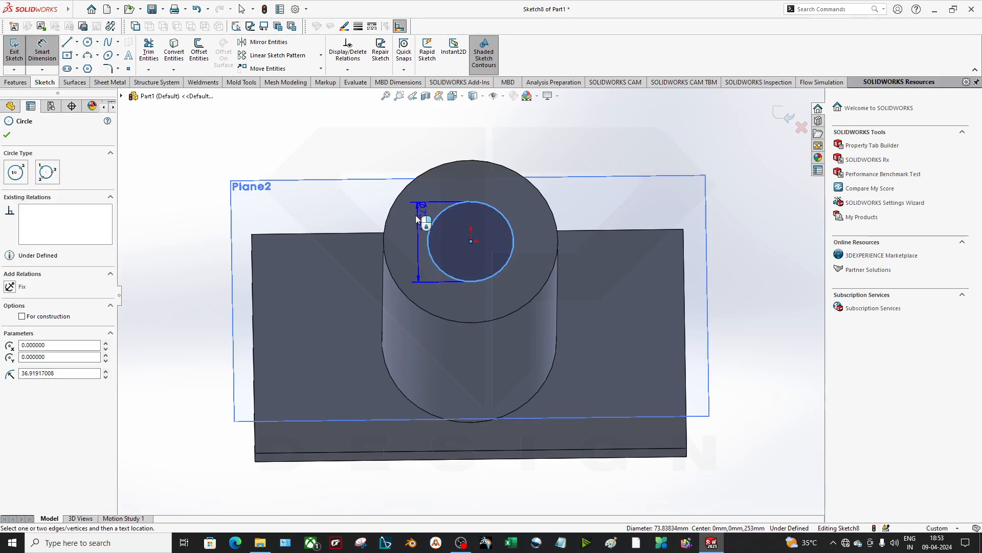
{"action": "left_click", "coordinate": [415, 215]}
{"action": "left_click", "coordinate": [415, 215]}
{"action": "type", "text": "70"}
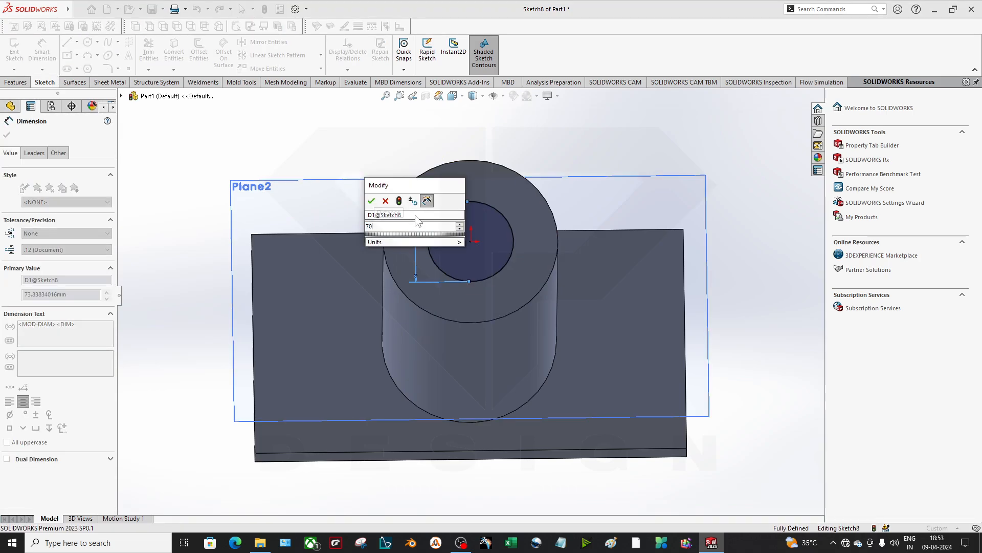
{"action": "key", "text": "Return"}
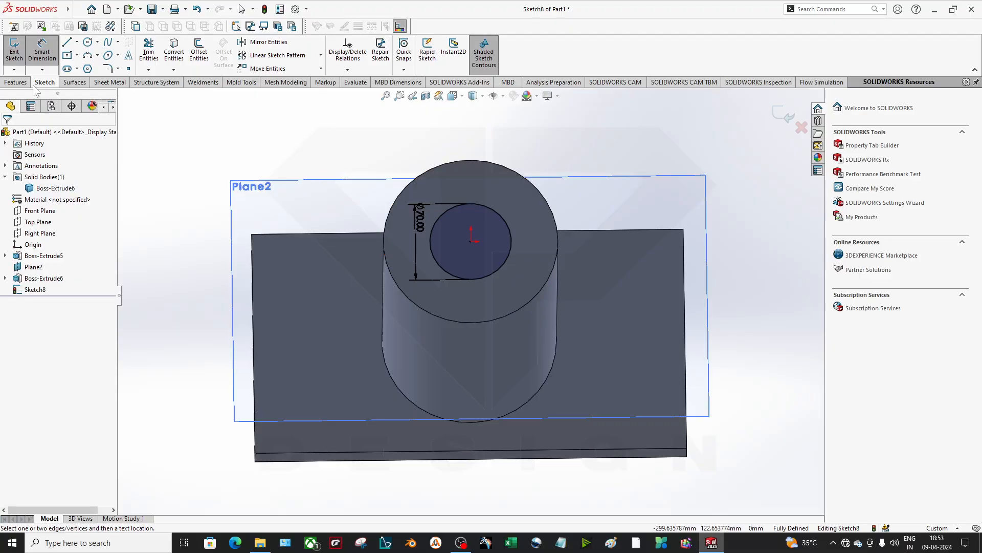
Start an Extruded Cut from the 70 mm circle, try Through All, and return the end condition to Blind.
{"action": "left_click", "coordinate": [16, 82]}
{"action": "left_click", "coordinate": [152, 51]}
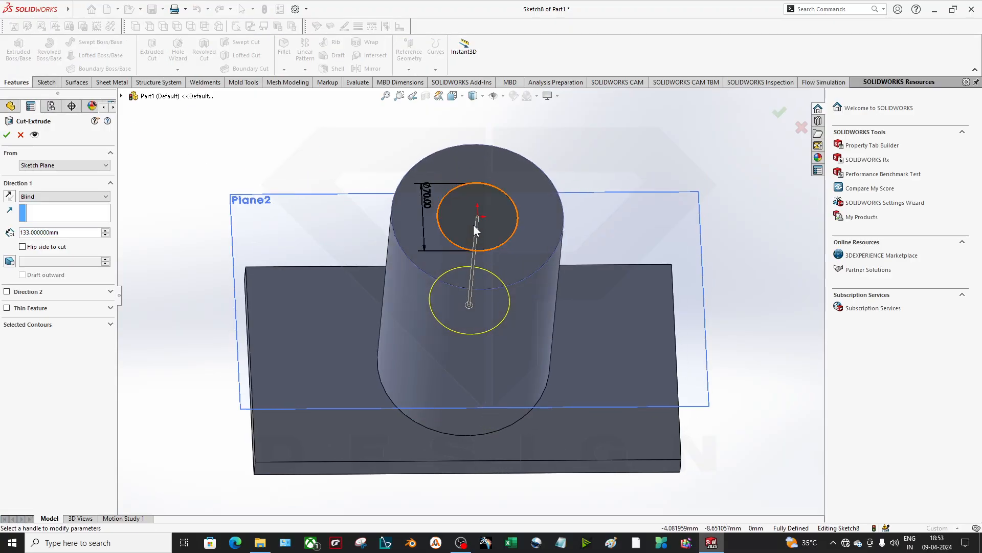
{"action": "left_click", "coordinate": [71, 197]}
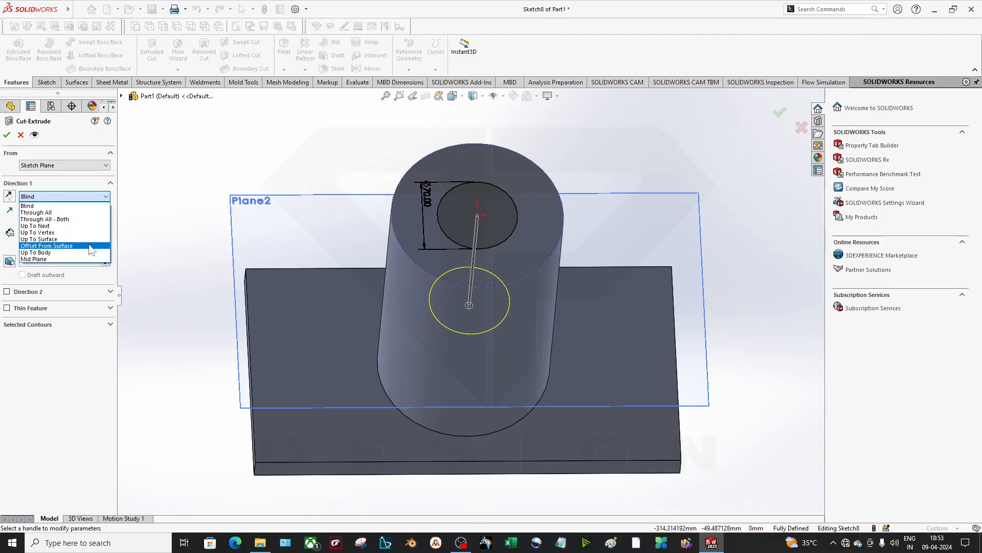
{"action": "left_click", "coordinate": [82, 212]}
{"action": "left_click", "coordinate": [81, 197]}
{"action": "left_click", "coordinate": [77, 206]}
Set the cut's Blind depth to 150 mm and accept the hole in the cylinder.
{"action": "middle_click_drag", "start_coordinate": [164, 312], "coordinate": [194, 264]}
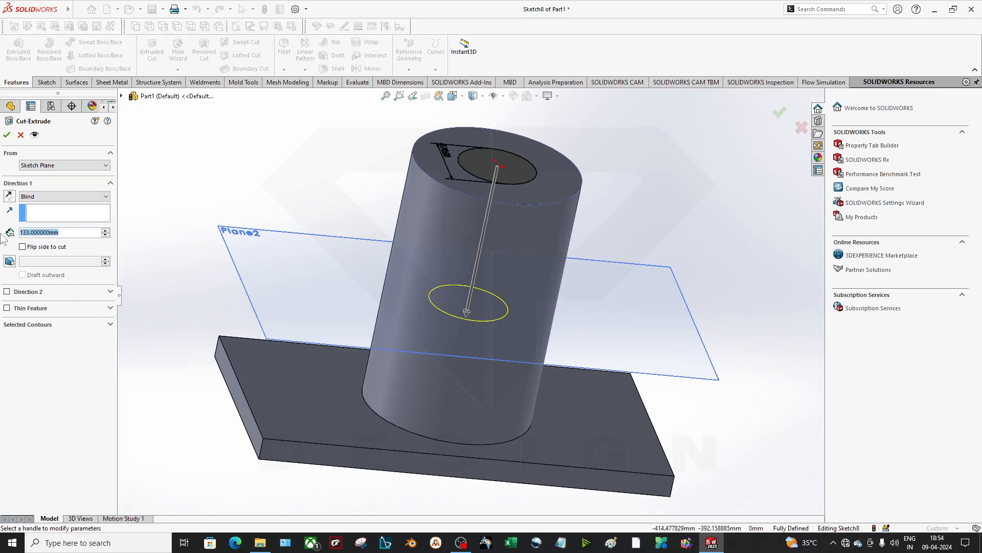
{"action": "type", "text": "150"}
{"action": "key", "text": "Return"}
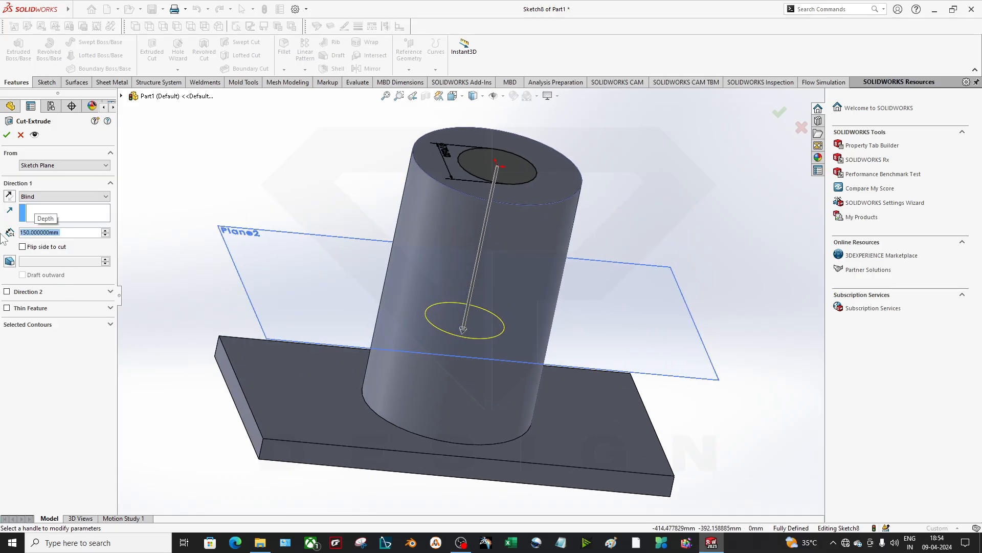
{"action": "left_click", "coordinate": [7, 135]}
{"action": "left_click", "coordinate": [702, 291]}
{"action": "scroll", "coordinate": [701, 291], "scroll_direction": "up", "scroll_amount": 2}
{"action": "mouse_move", "coordinate": [702, 291]}
{"action": "middle_mouse_down"}
{"action": "mouse_move", "coordinate": [633, 239]}
{"action": "mouse_move", "coordinate": [712, 298]}
{"action": "middle_mouse_up"}
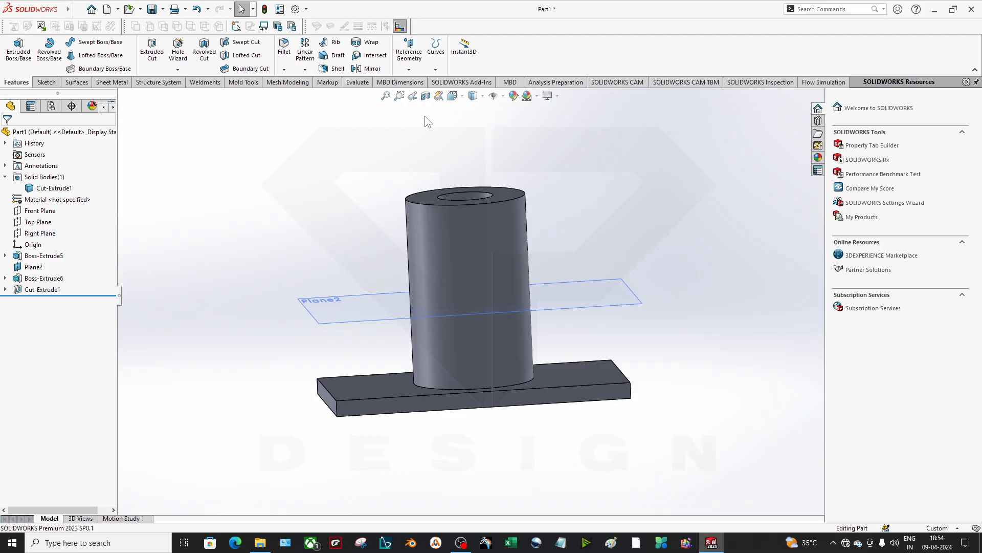
Apply a planar section view of the part along the Top Plane.
{"action": "left_click", "coordinate": [426, 97]}
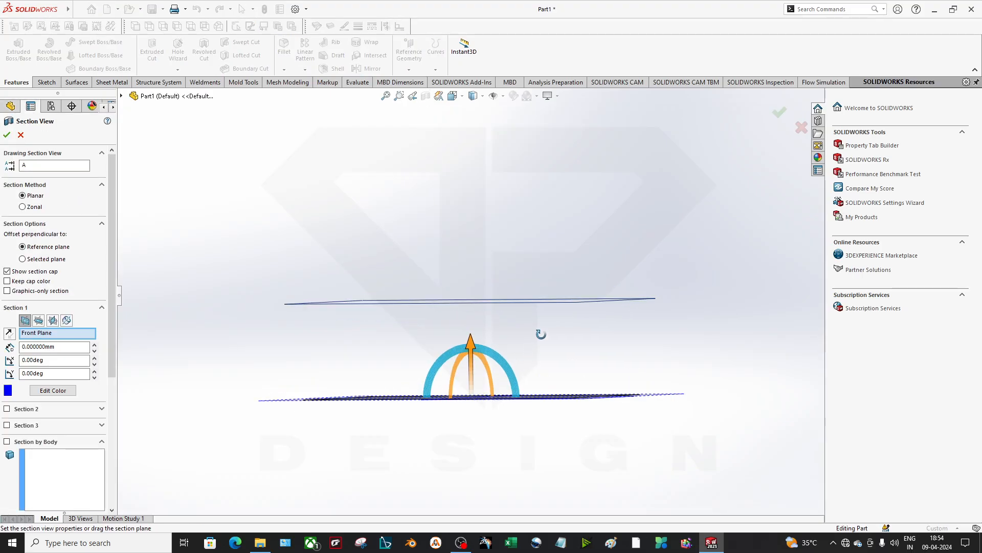
{"action": "left_click", "coordinate": [39, 321]}
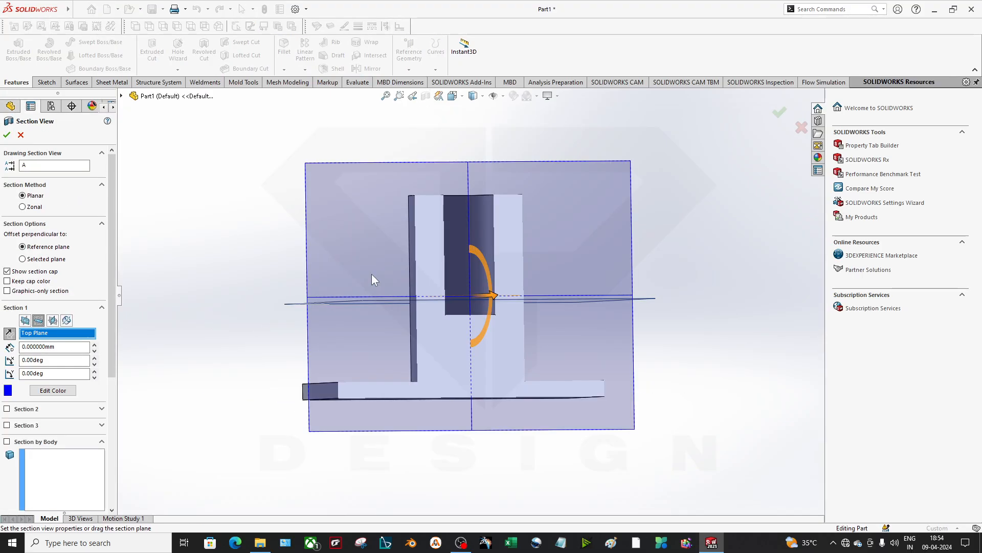
{"action": "middle_click_drag", "start_coordinate": [375, 279], "coordinate": [510, 284]}
{"action": "left_click", "coordinate": [6, 127]}
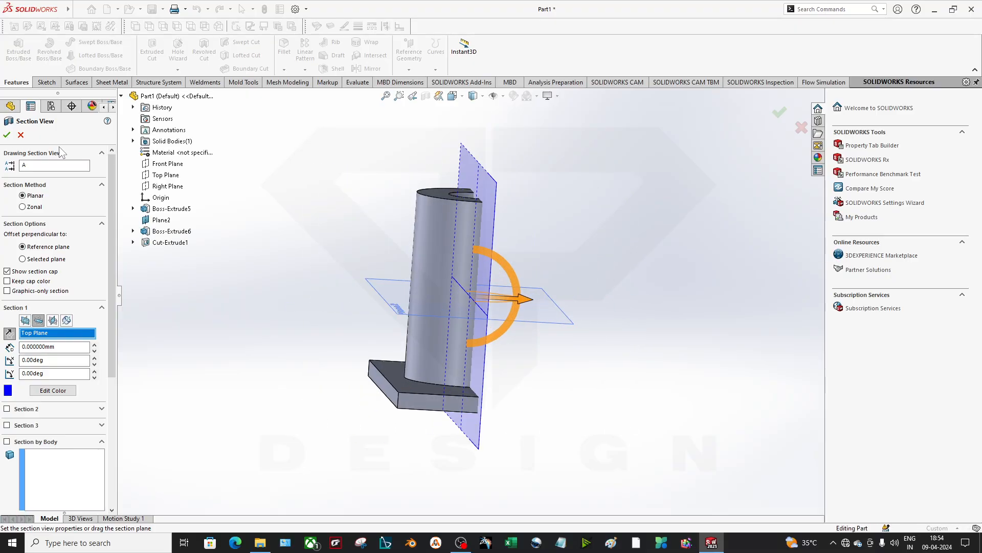
{"action": "left_click", "coordinate": [6, 134]}
Inspect the floor of the sectioned hole and collapse the task pane to widen the model area.
{"action": "middle_click_drag", "start_coordinate": [369, 245], "coordinate": [513, 310]}
{"action": "left_click", "coordinate": [327, 369]}
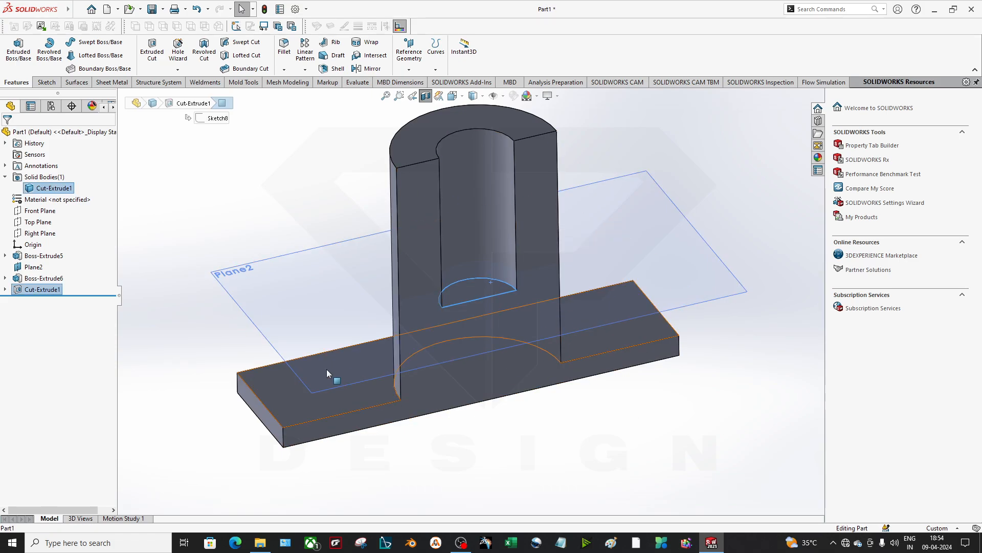
{"action": "scroll", "coordinate": [418, 409], "scroll_direction": "up", "scroll_amount": 3}
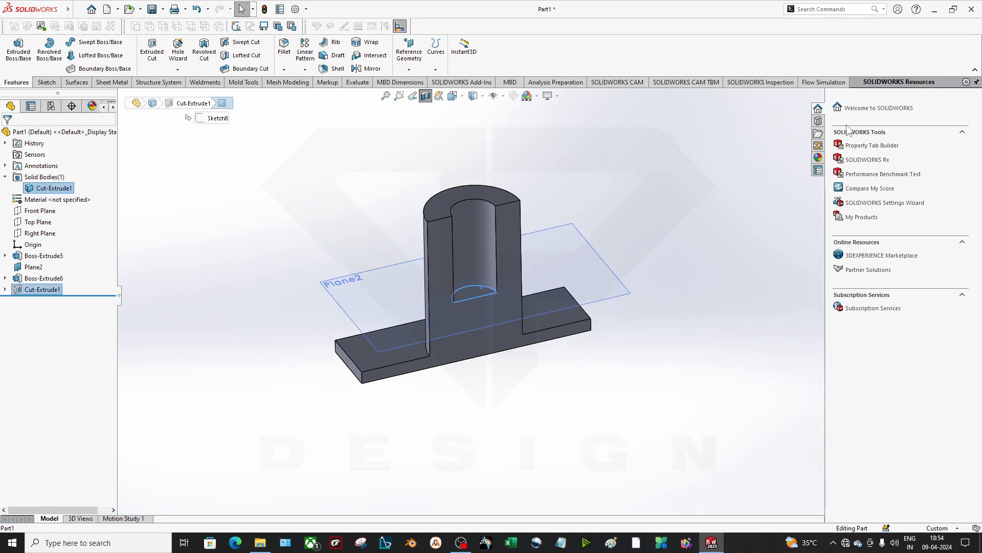
{"action": "left_click_drag", "start_coordinate": [825, 213], "coordinate": [978, 203]}
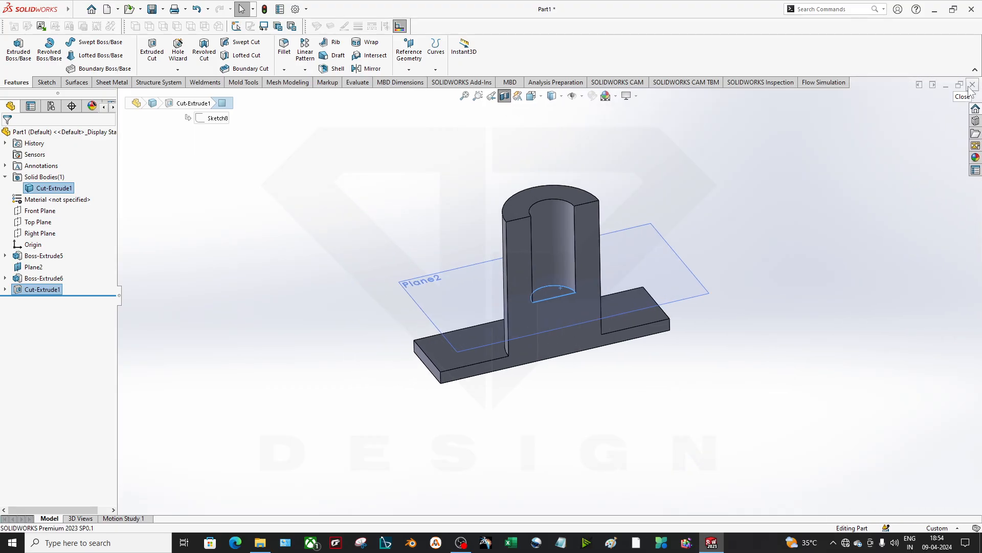
Create a new part document and open a sketch on the Front Plane.
{"action": "left_click", "coordinate": [107, 8]}
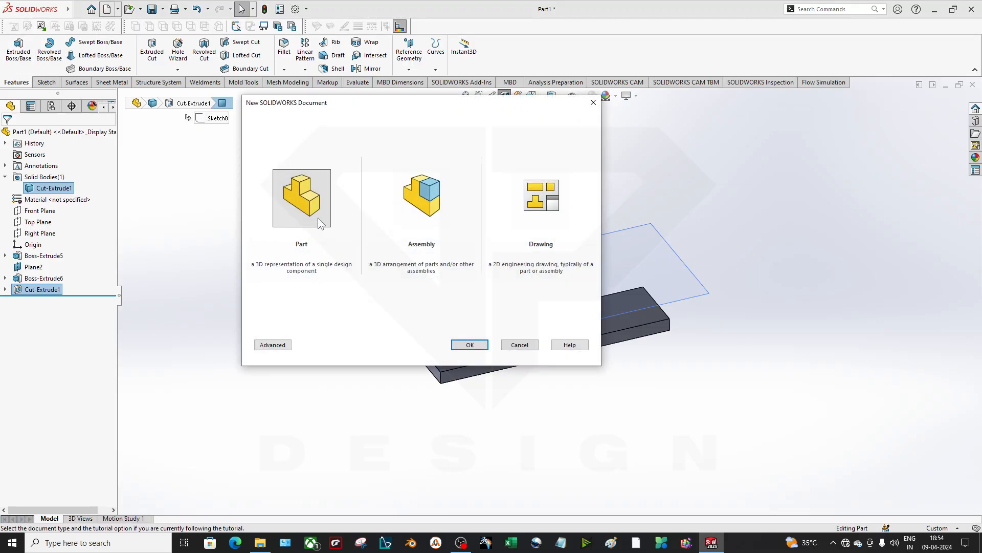
{"action": "double_click", "coordinate": [316, 213]}
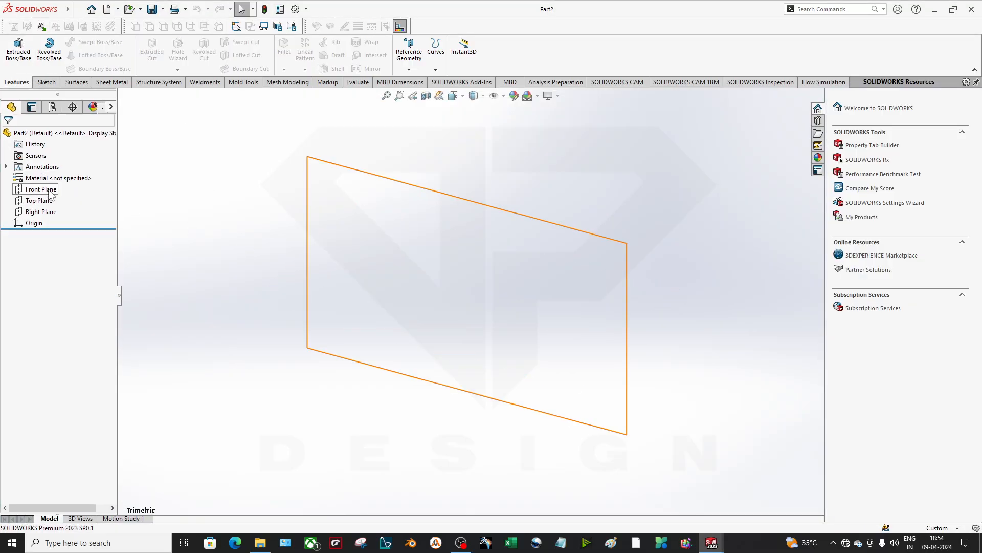
{"action": "right_click", "coordinate": [49, 193]}
{"action": "left_click", "coordinate": [64, 171]}
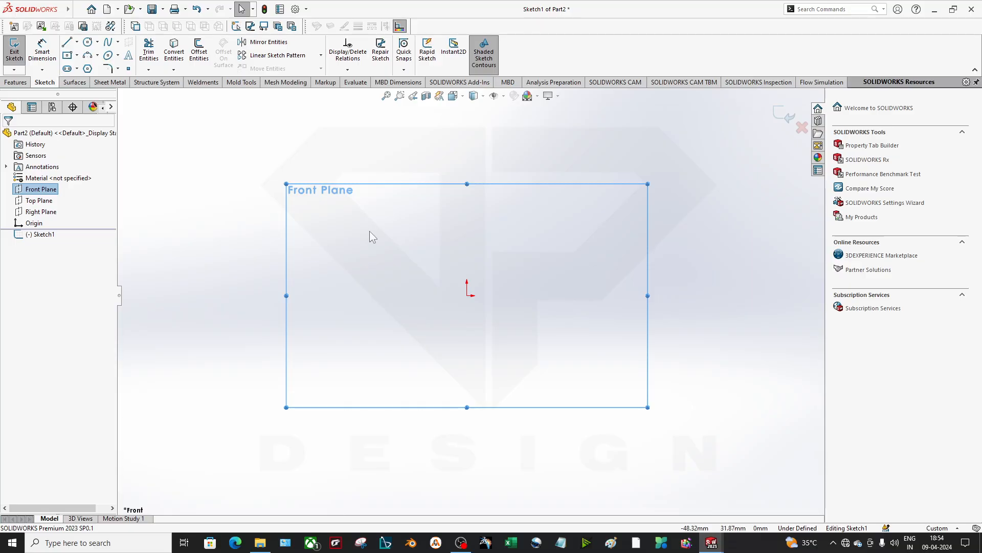
Draw a vertical centerline about 138 mm long passing through the origin.
{"action": "left_click", "coordinate": [77, 42]}
{"action": "left_click", "coordinate": [97, 42]}
{"action": "left_click", "coordinate": [76, 55]}
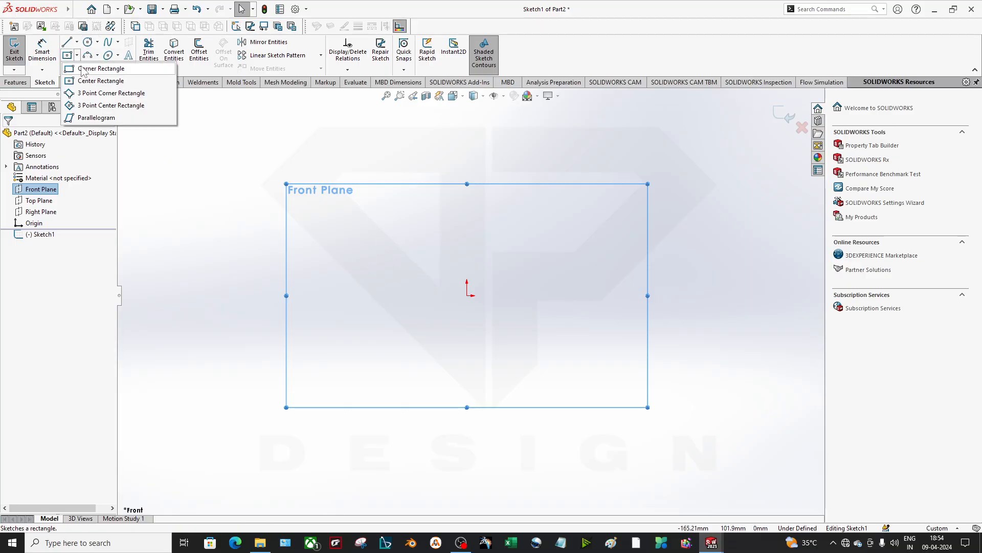
{"action": "left_click", "coordinate": [77, 41]}
{"action": "left_click", "coordinate": [100, 67]}
{"action": "left_click_drag", "start_coordinate": [466, 149], "coordinate": [468, 429]}
{"action": "key", "text": "Escape"}
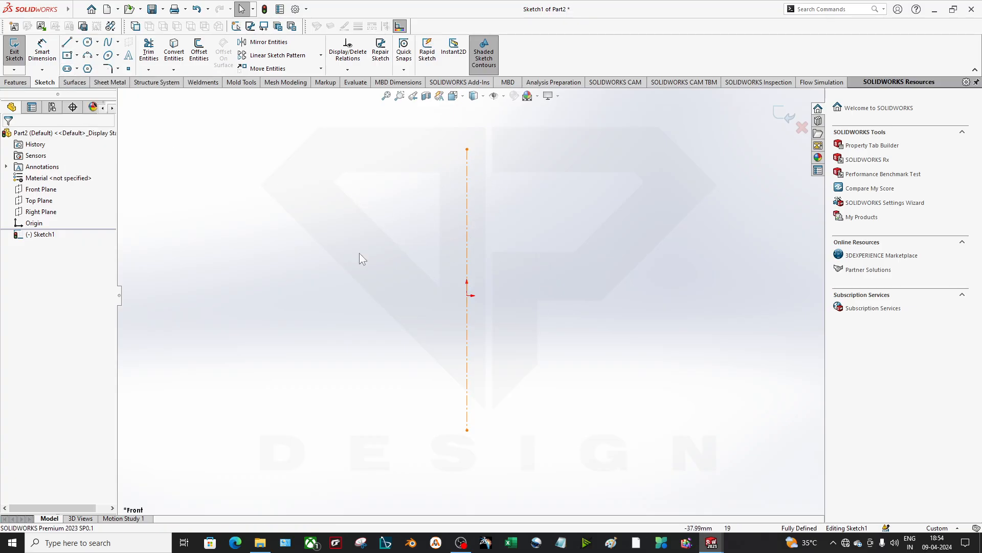
Sketch a closed, irregular profile of straight lines to the left of the centerline, with its closing edge along the centerline.
{"action": "left_click", "coordinate": [77, 43]}
{"action": "left_click", "coordinate": [88, 50]}
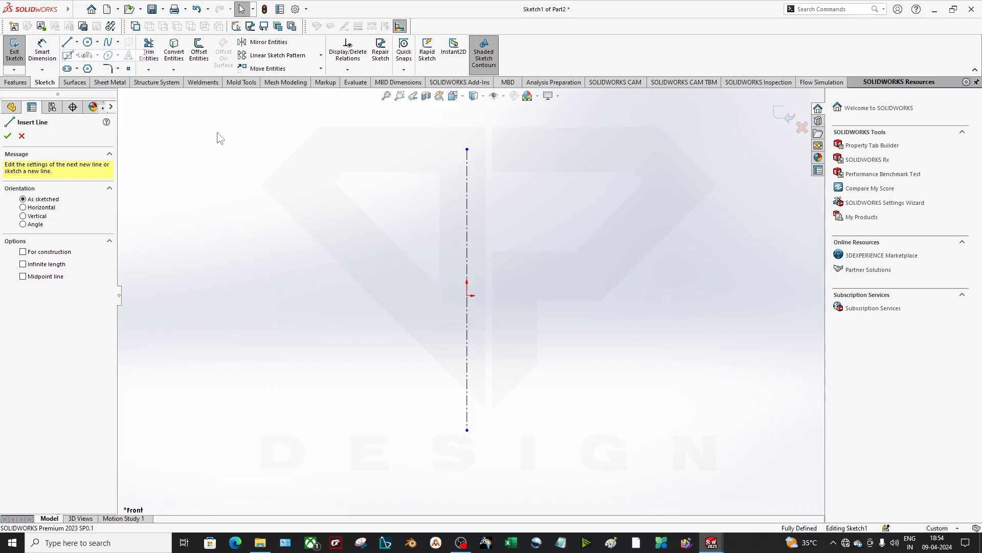
{"action": "left_click", "coordinate": [467, 241]}
{"action": "left_click", "coordinate": [343, 242]}
{"action": "left_click", "coordinate": [230, 270]}
{"action": "left_click", "coordinate": [208, 306]}
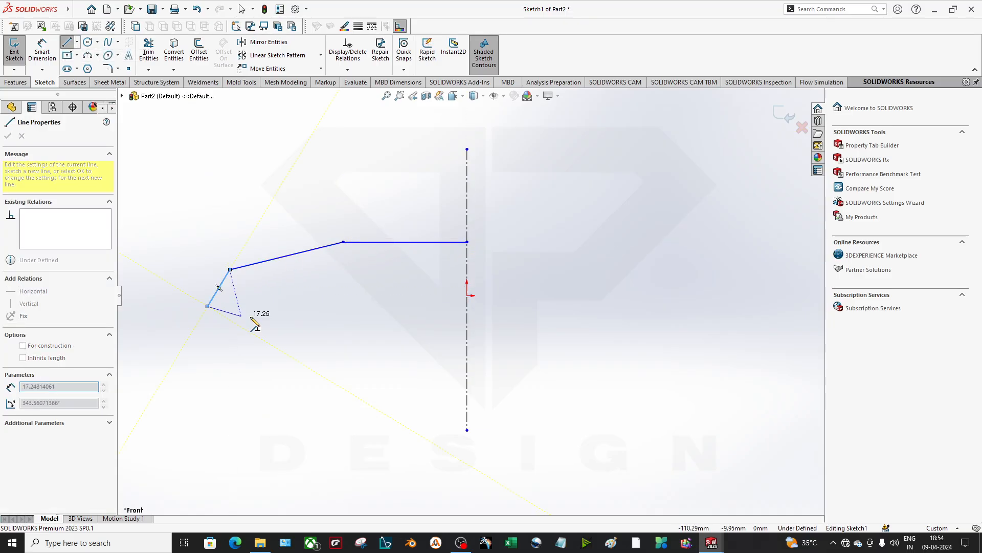
{"action": "left_click", "coordinate": [336, 318]}
{"action": "left_click", "coordinate": [385, 277]}
{"action": "left_click", "coordinate": [447, 295]}
{"action": "left_click", "coordinate": [370, 371]}
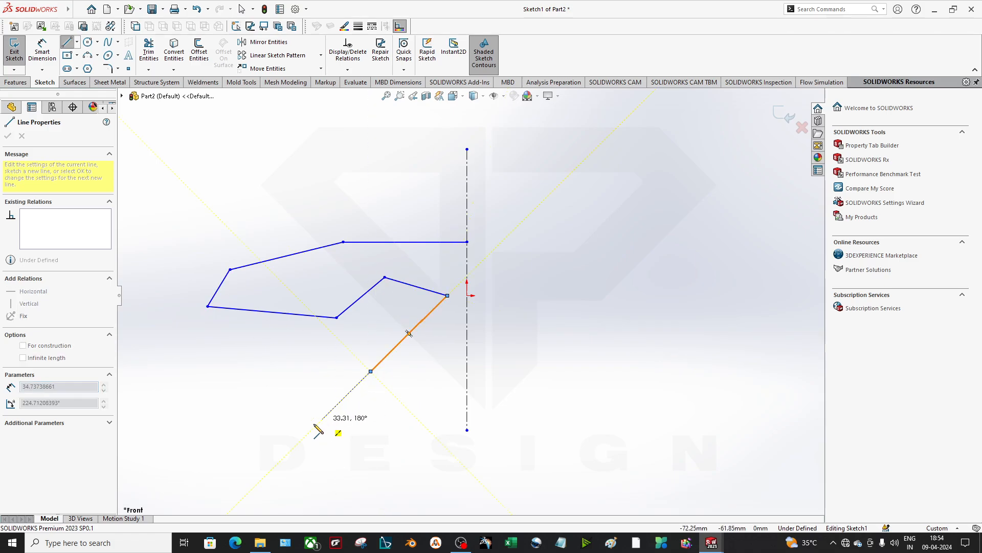
{"action": "left_click", "coordinate": [305, 426]}
{"action": "left_click", "coordinate": [405, 420]}
{"action": "left_click", "coordinate": [435, 380]}
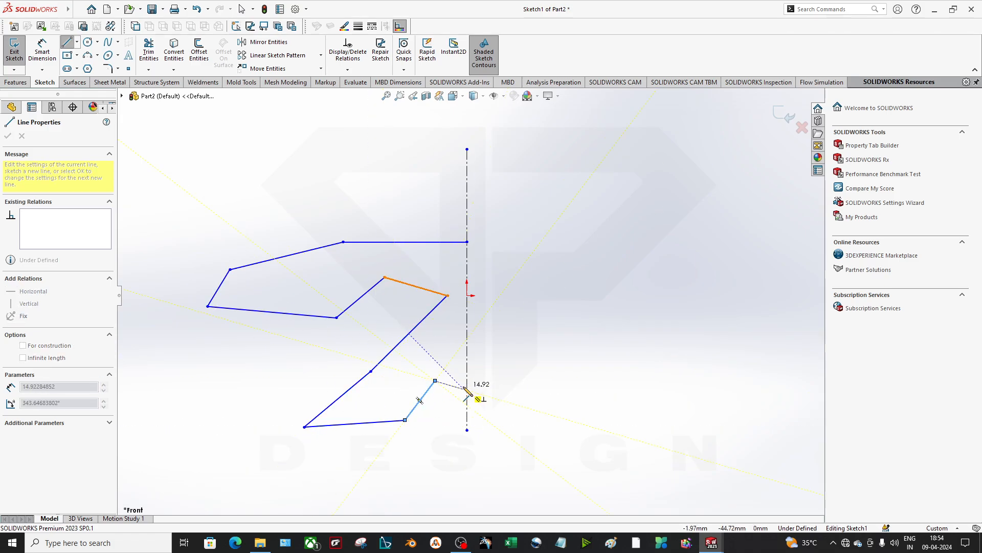
{"action": "left_click", "coordinate": [466, 390]}
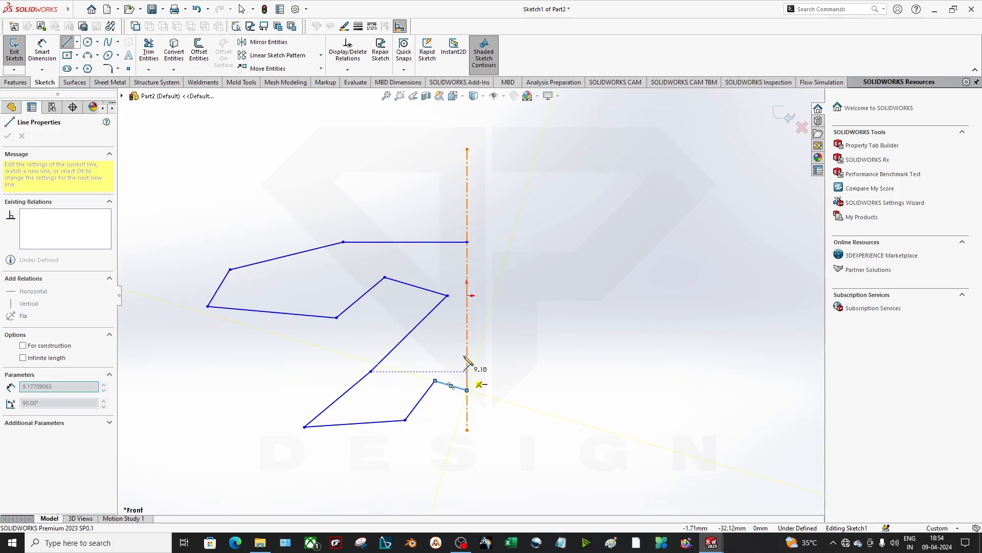
{"action": "left_click", "coordinate": [466, 242]}
{"action": "key", "text": "Escape"}
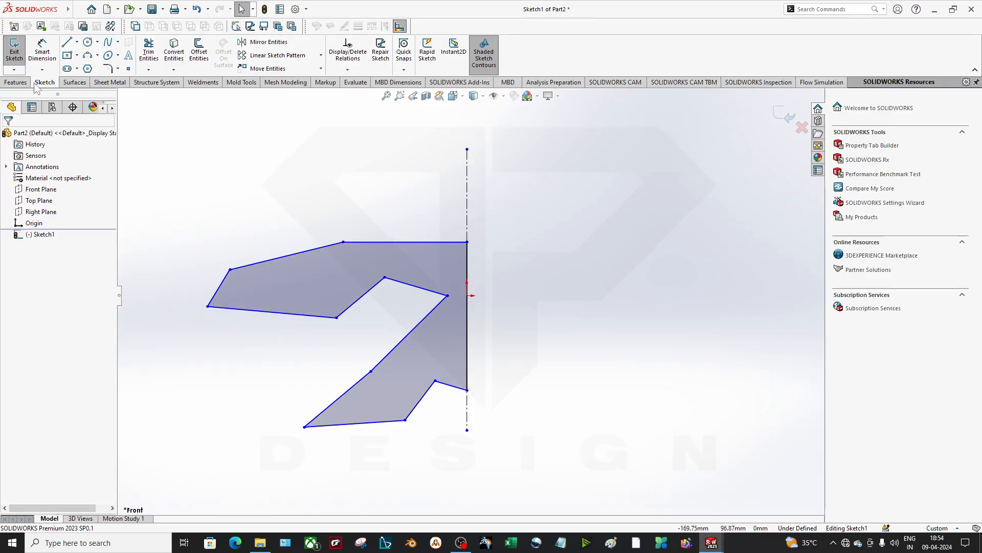
Start a Revolved Boss/Base of the profile, clear the axis selection, and reselect the vertical centerline as the axis of revolution.
{"action": "left_click", "coordinate": [16, 82]}
{"action": "left_click", "coordinate": [53, 59]}
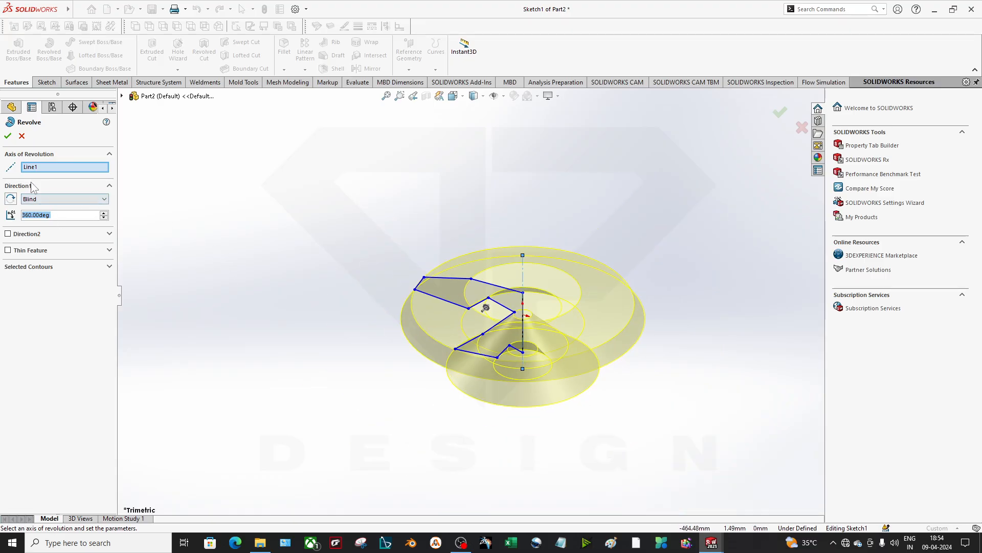
{"action": "middle_click_drag", "start_coordinate": [485, 356], "coordinate": [539, 268]}
{"action": "scroll", "coordinate": [541, 266], "scroll_direction": "down", "scroll_amount": 3}
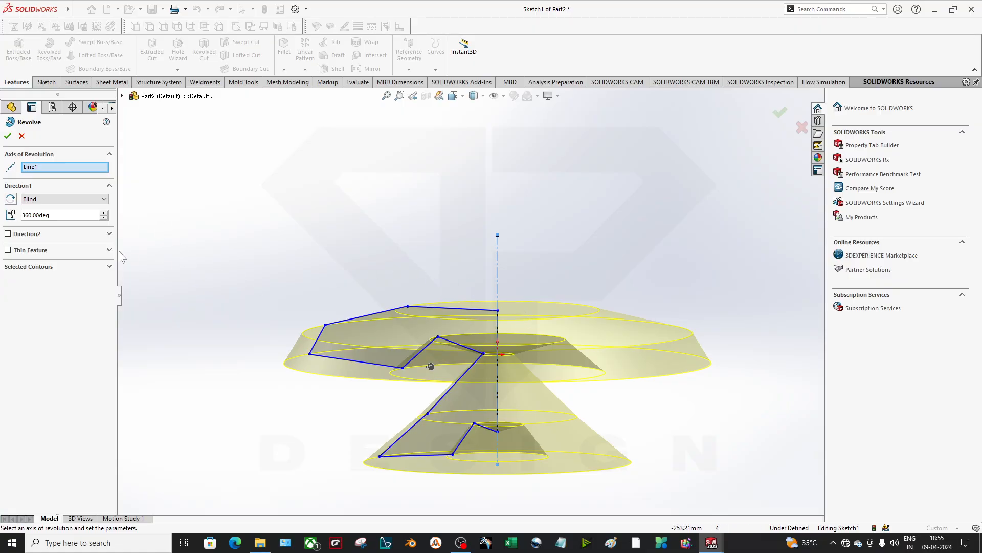
{"action": "right_click", "coordinate": [52, 167]}
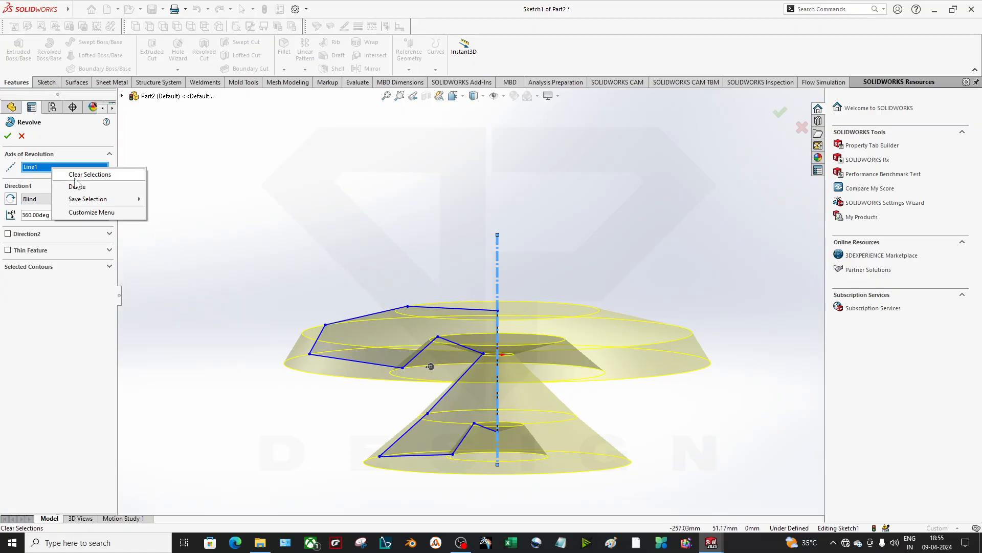
{"action": "left_click", "coordinate": [75, 178]}
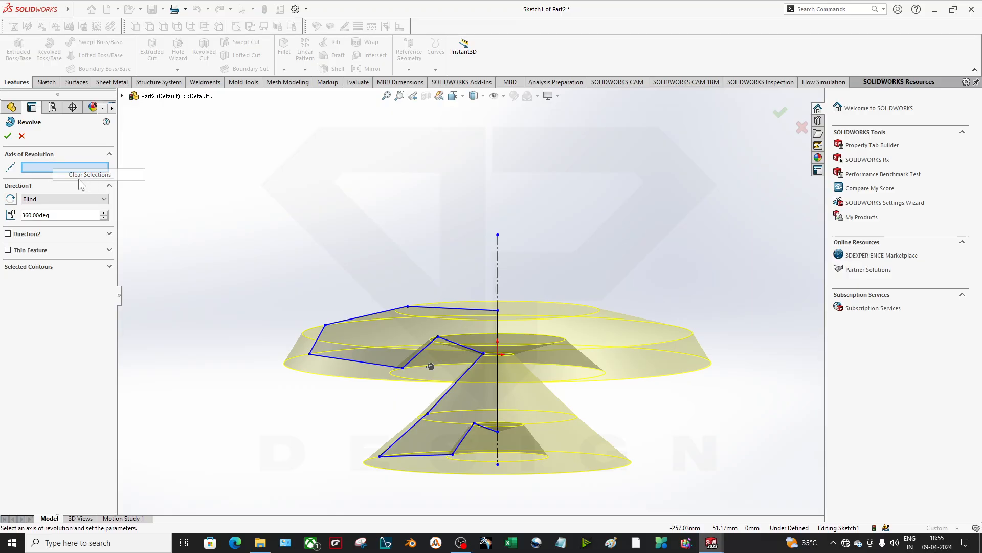
{"action": "left_click", "coordinate": [496, 273]}
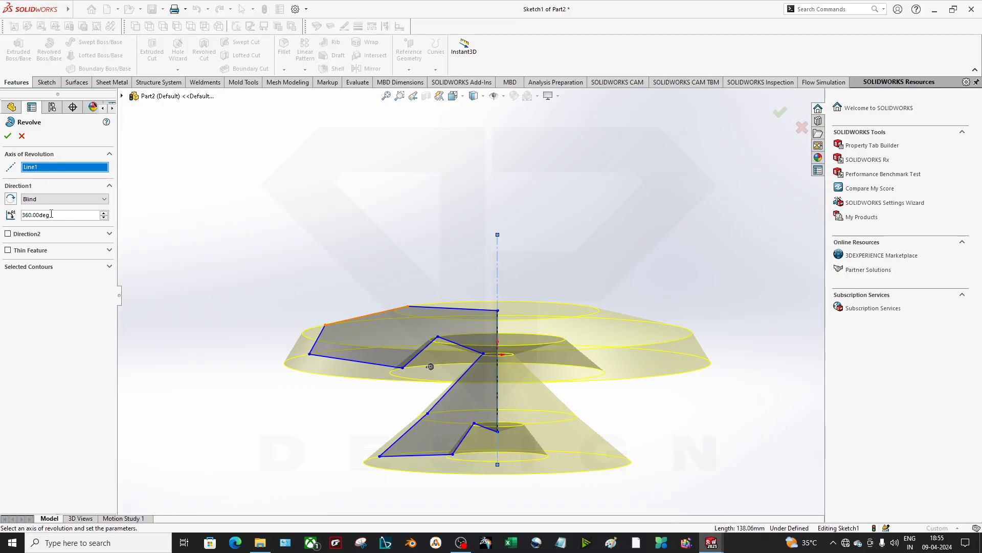
Try a Direction 1 revolve angle of 270° and inspect the partial revolve preview.
{"action": "left_click", "coordinate": [55, 267]}
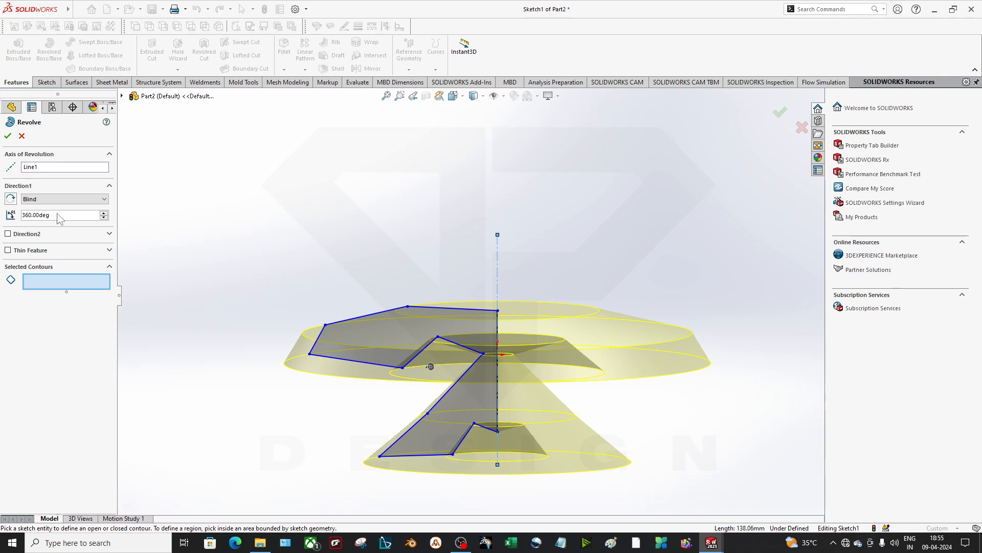
{"action": "type", "text": "270"}
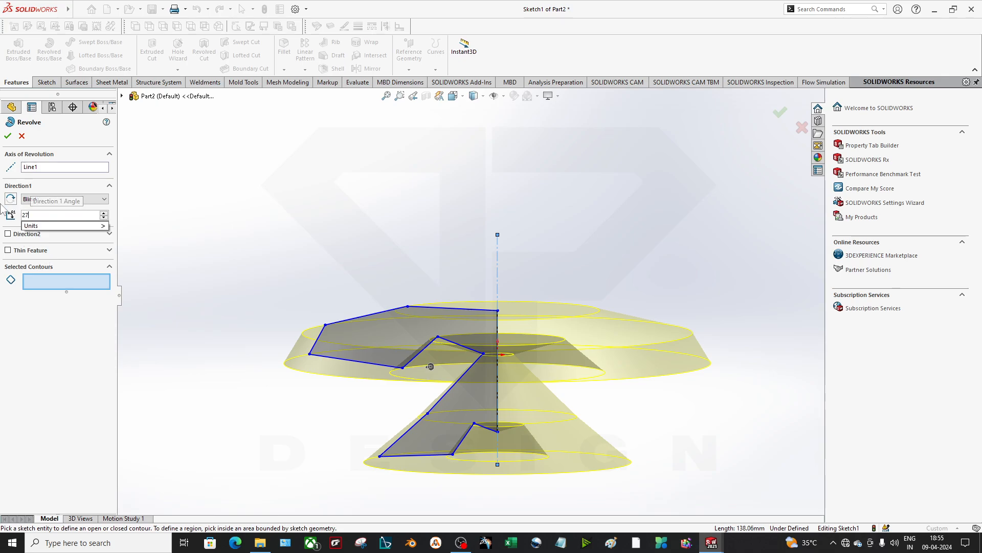
{"action": "key", "text": "Return"}
{"action": "middle_click_drag", "start_coordinate": [410, 241], "coordinate": [432, 376]}
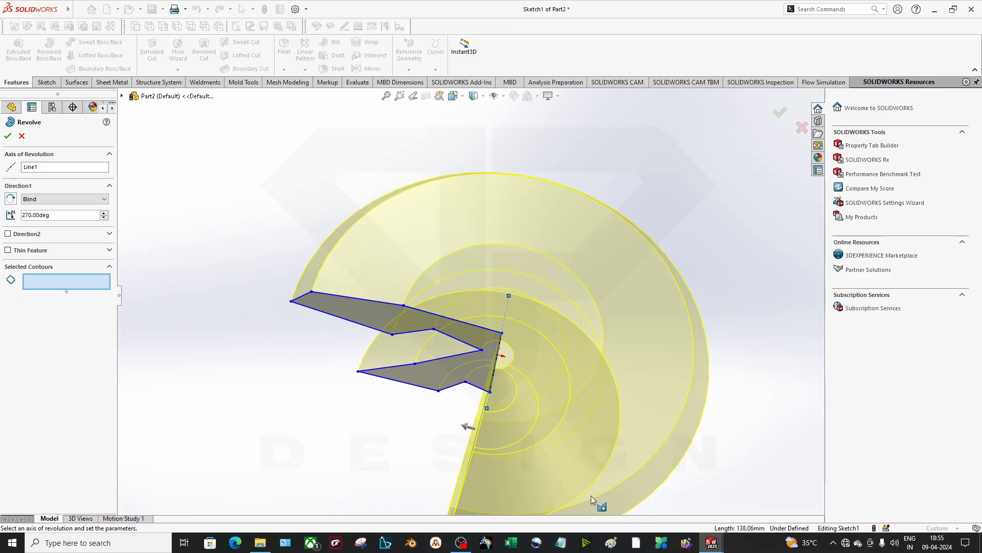
Set the revolve angle to 360°, accept the feature, and view the revolved body from several sides.
{"action": "type", "text": "3"}
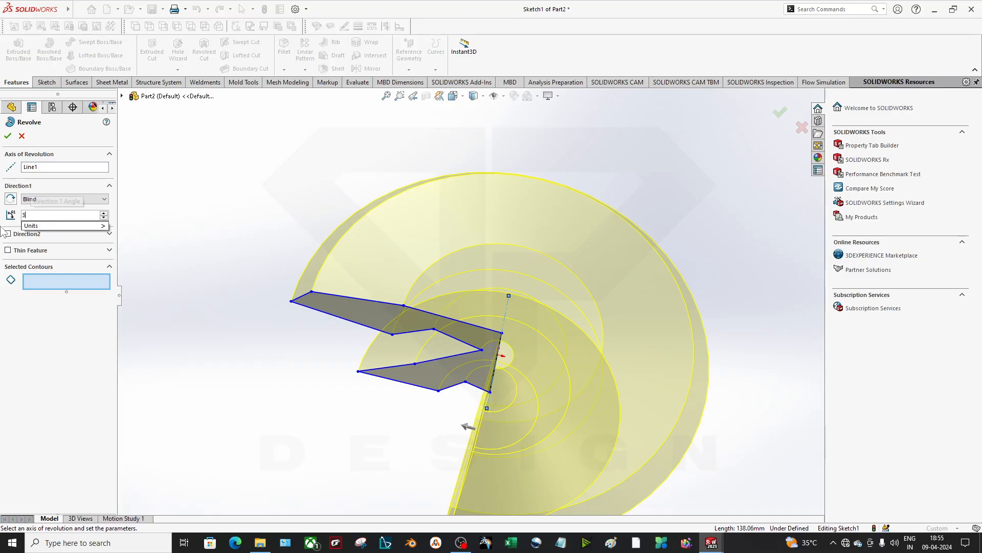
{"action": "type", "text": "60"}
{"action": "key", "text": "Return"}
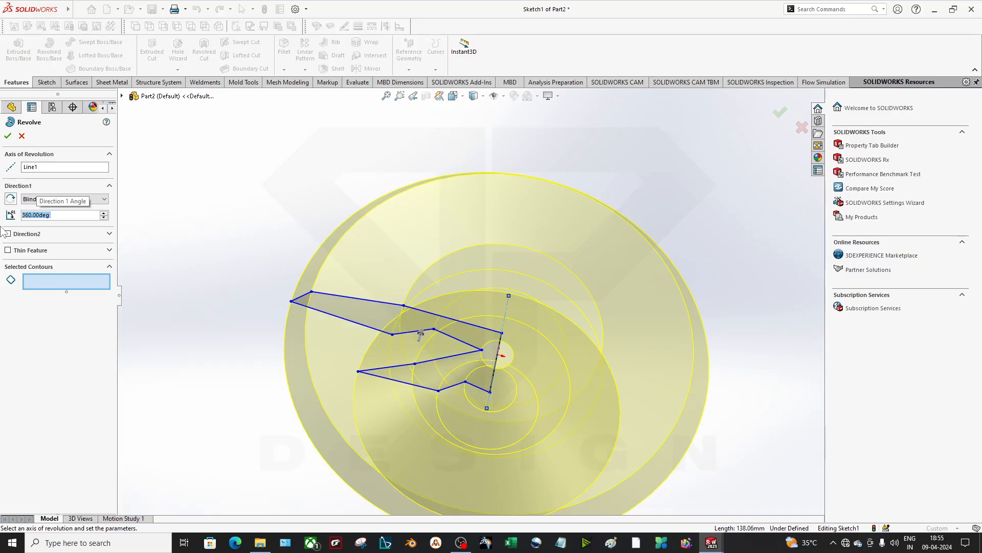
{"action": "left_click", "coordinate": [8, 137]}
{"action": "middle_click_drag", "start_coordinate": [430, 184], "coordinate": [461, 220]}
{"action": "middle_click_drag", "start_coordinate": [624, 462], "coordinate": [576, 353]}
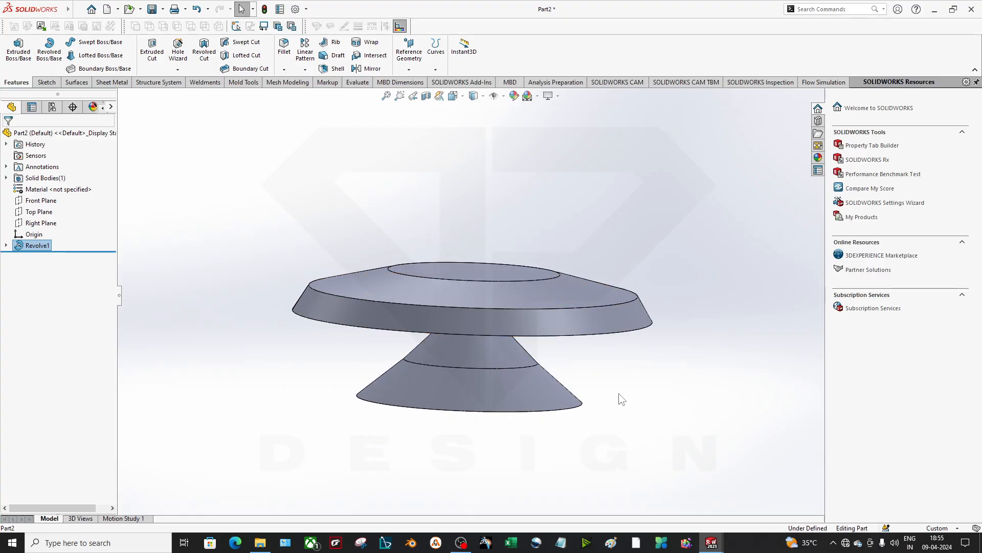
{"action": "middle_click_drag", "start_coordinate": [641, 433], "coordinate": [317, 240]}
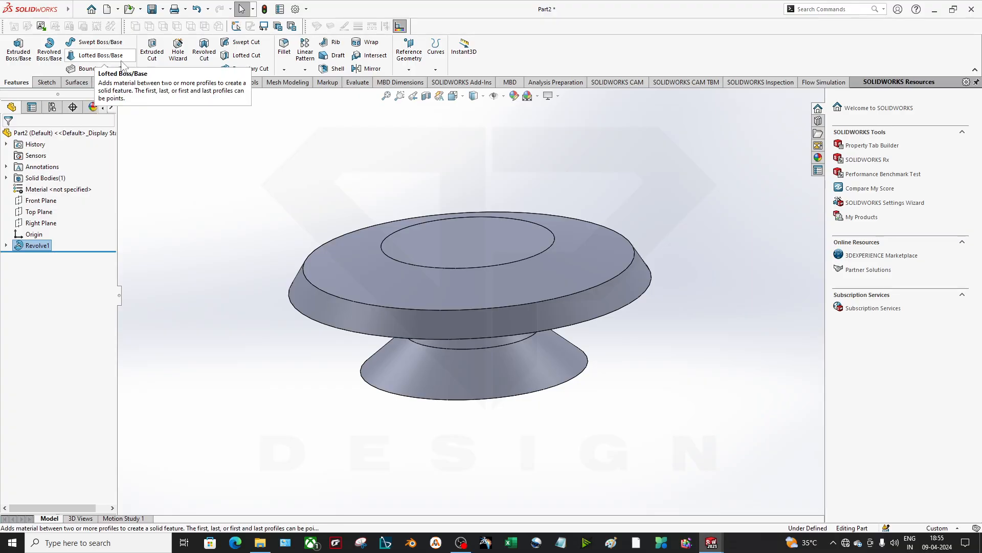
Start a Fillet on the upper outer edge of the revolved disc.
{"action": "left_click", "coordinate": [195, 144]}
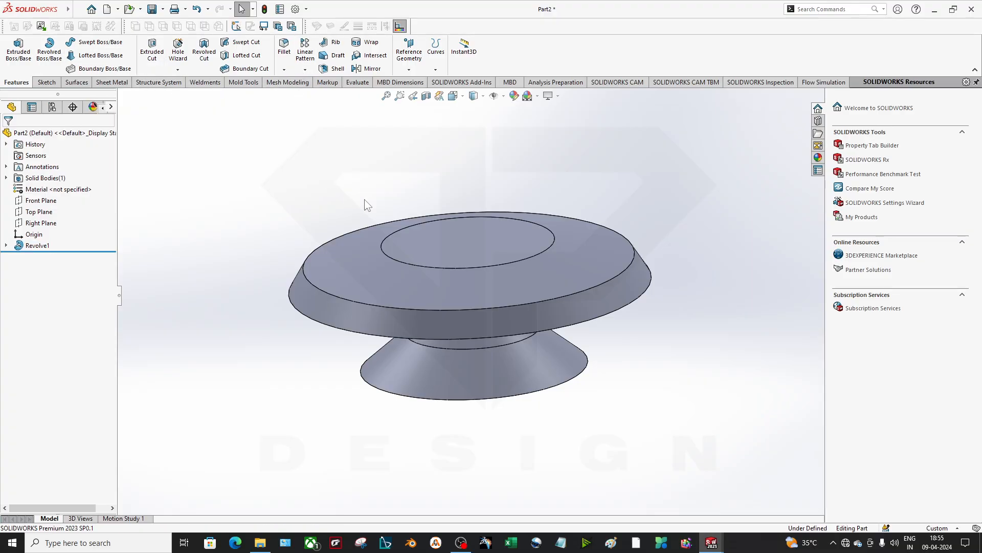
{"action": "middle_click_drag", "start_coordinate": [334, 197], "coordinate": [375, 200]}
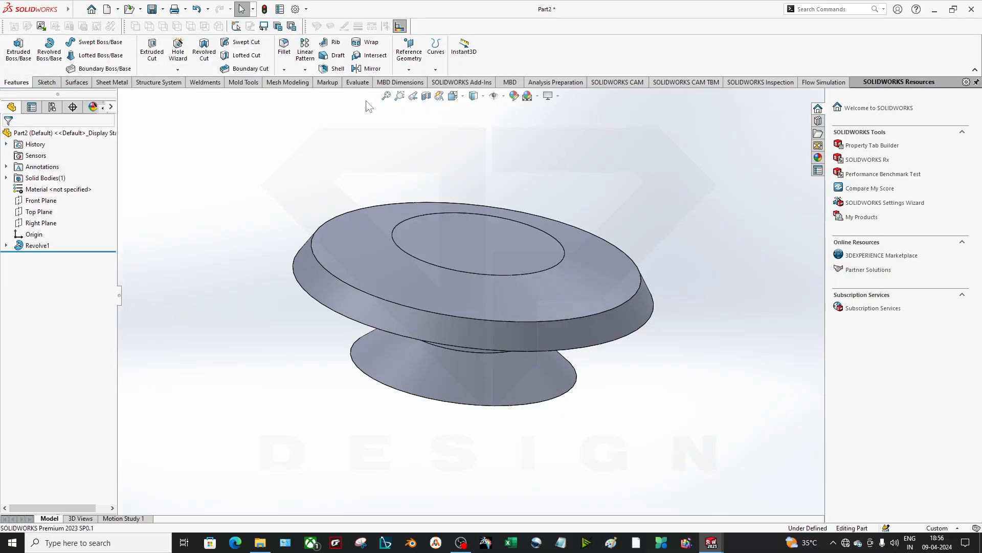
{"action": "left_click", "coordinate": [284, 46]}
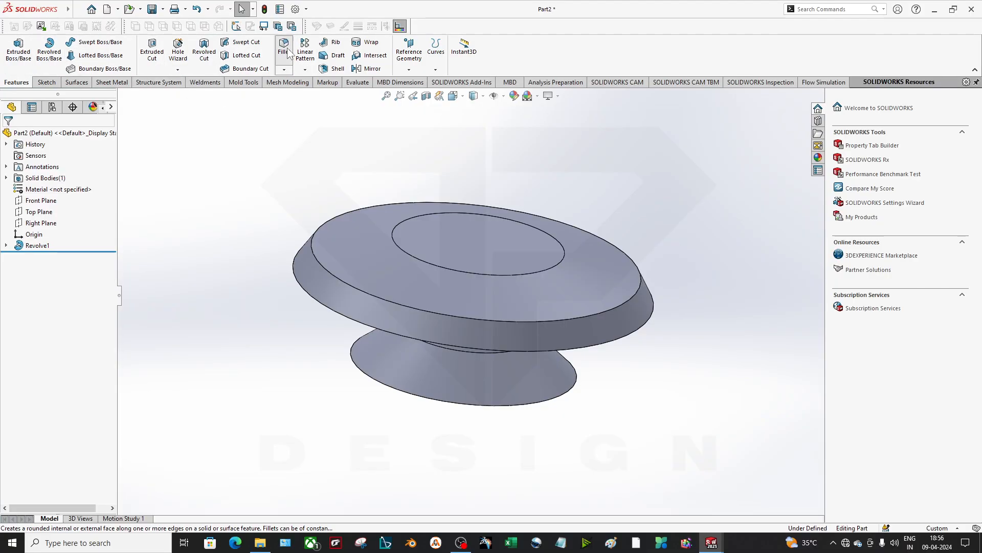
{"action": "left_click", "coordinate": [331, 220]}
{"action": "middle_click_drag", "start_coordinate": [459, 283], "coordinate": [498, 278]}
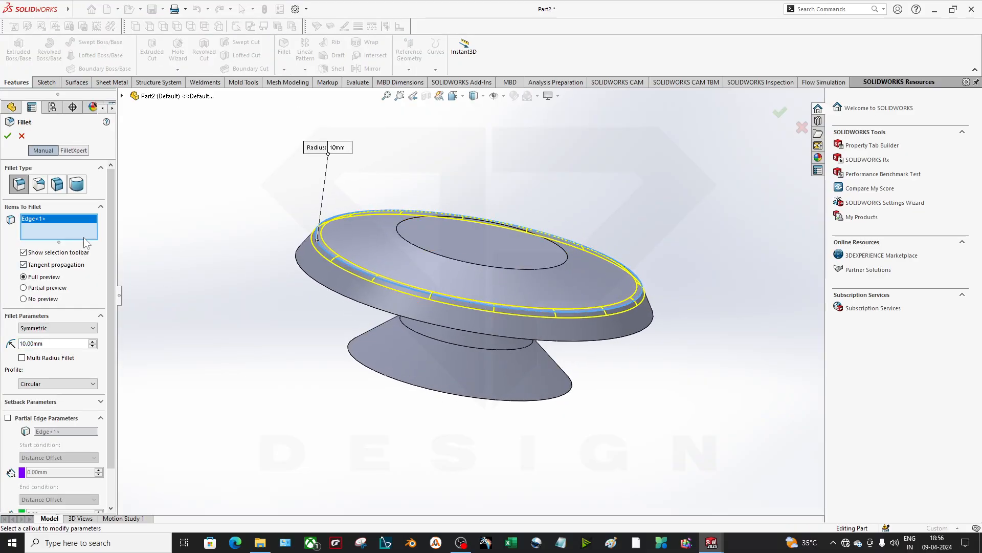
Try the Variable Size and Full Round fillet types, and return to Constant Size.
{"action": "left_click", "coordinate": [45, 185]}
{"action": "left_click", "coordinate": [76, 184]}
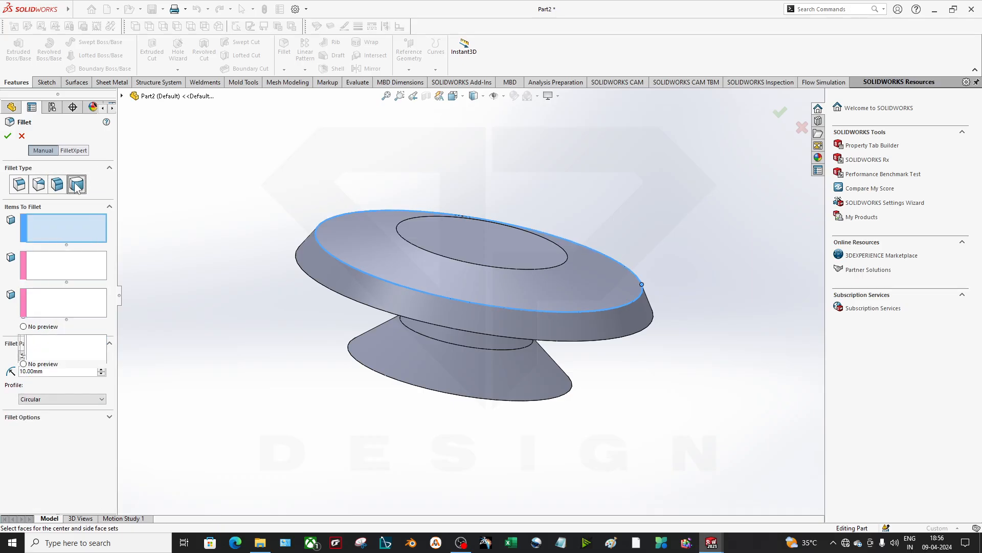
{"action": "left_click", "coordinate": [19, 184]}
Set the fillet radius on the disc's upper outer edge to 20 mm and accept the fillet.
{"action": "middle_click_drag", "start_coordinate": [465, 229], "coordinate": [317, 251]}
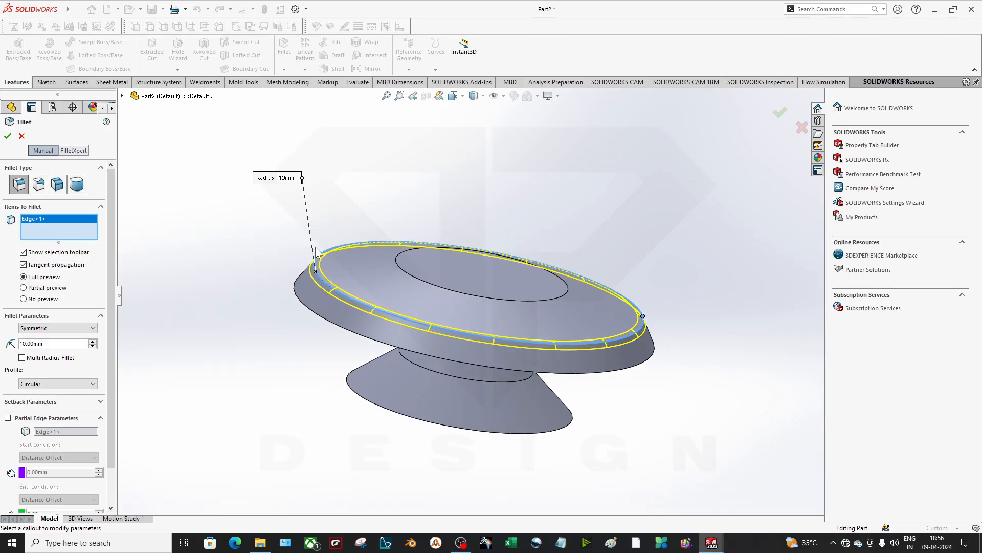
{"action": "left_click_drag", "start_coordinate": [64, 343], "coordinate": [2, 341]}
{"action": "type", "text": "15"}
{"action": "key", "text": "BackSpace"}
{"action": "key", "text": "BackSpace"}
{"action": "type", "text": "3"}
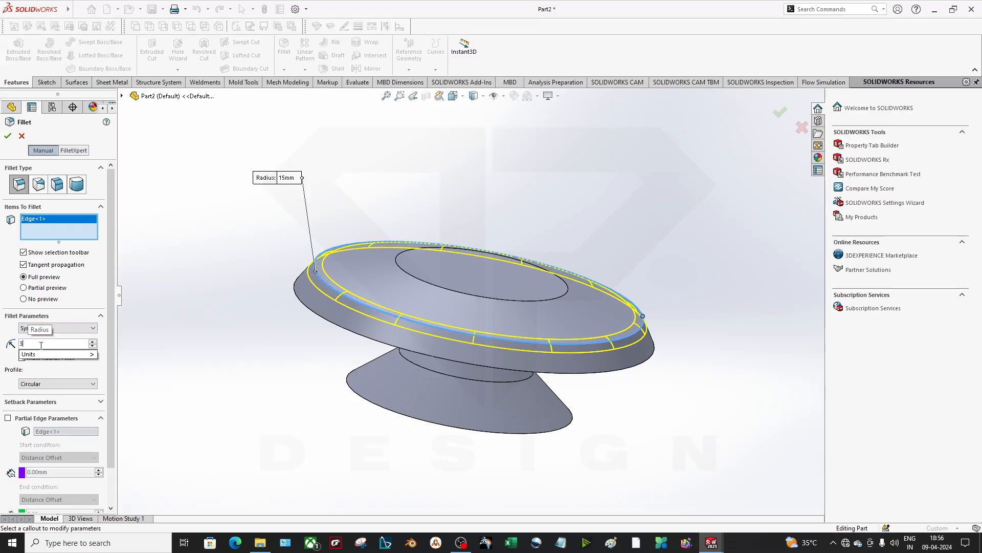
{"action": "type", "text": "0"}
{"action": "key", "text": "Return"}
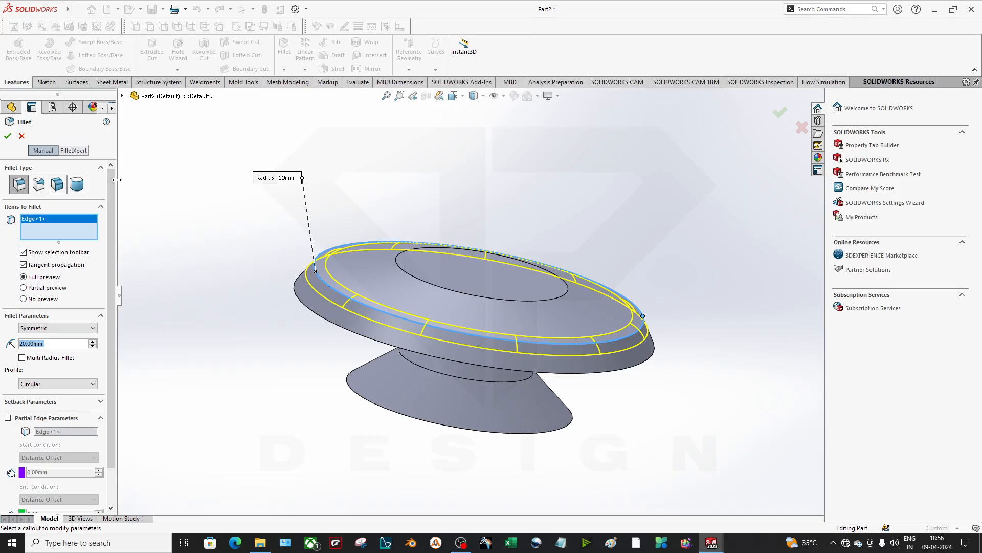
{"action": "left_click", "coordinate": [7, 136]}
{"action": "scroll", "coordinate": [446, 292], "scroll_direction": "down", "scroll_amount": 3}
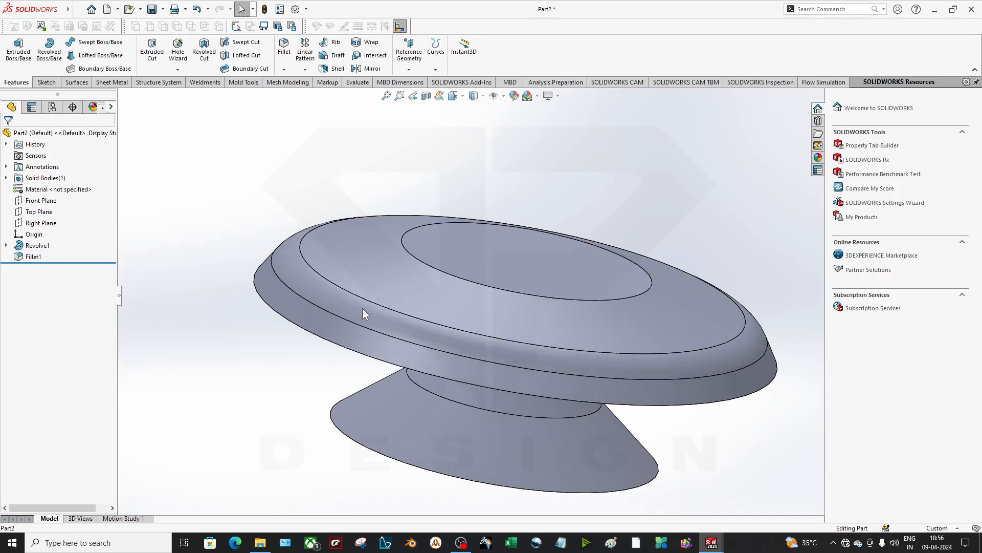
Start a Chamfer, clear the preselected face and edge, and select the lower outer edge of the revolved disc.
{"action": "left_click", "coordinate": [284, 69]}
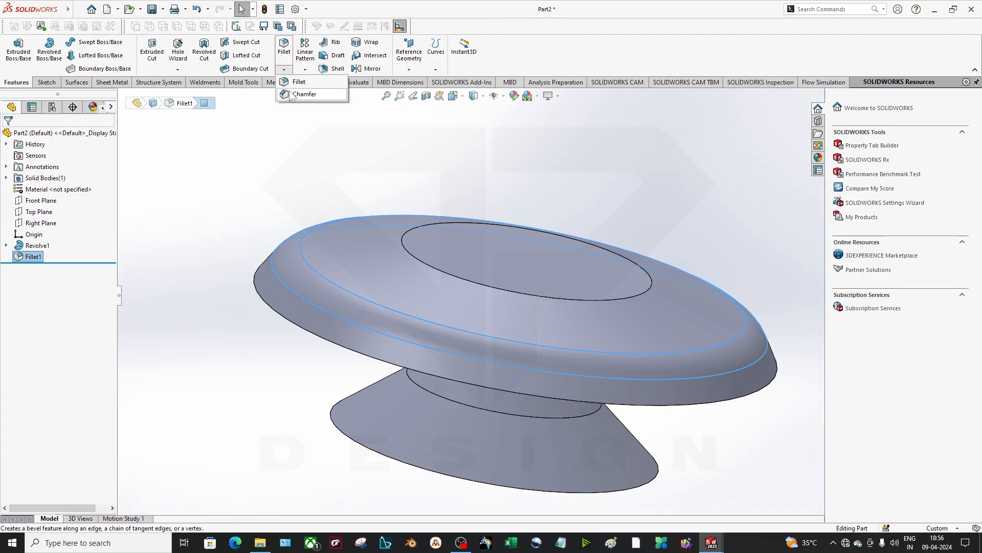
{"action": "left_click", "coordinate": [303, 327]}
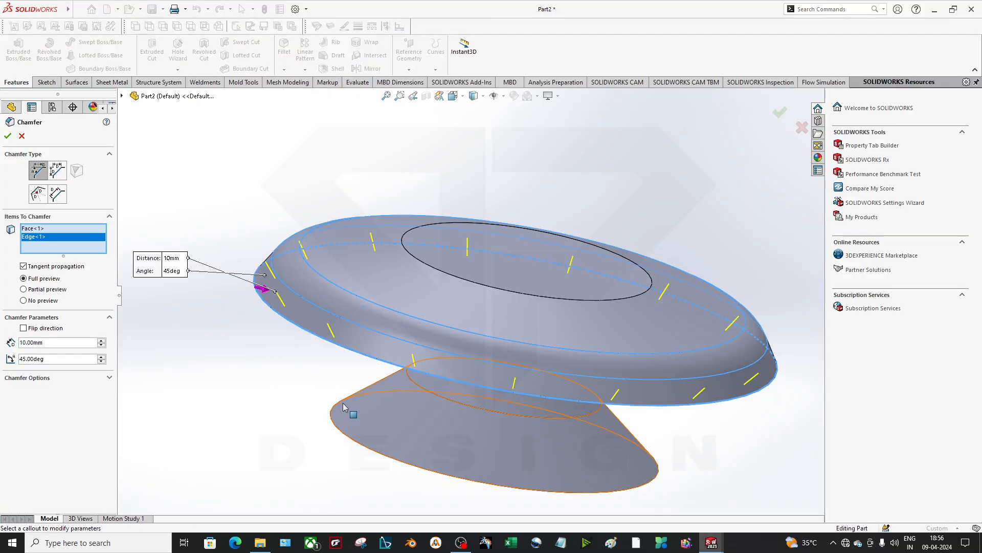
{"action": "middle_click_drag", "start_coordinate": [348, 410], "coordinate": [328, 280]}
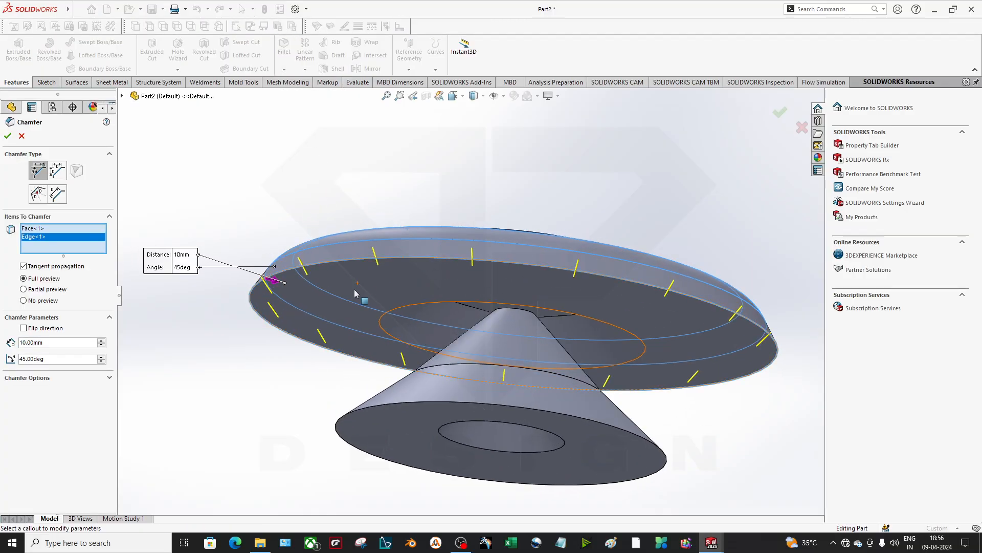
{"action": "right_click", "coordinate": [51, 233]}
{"action": "left_click", "coordinate": [87, 239]}
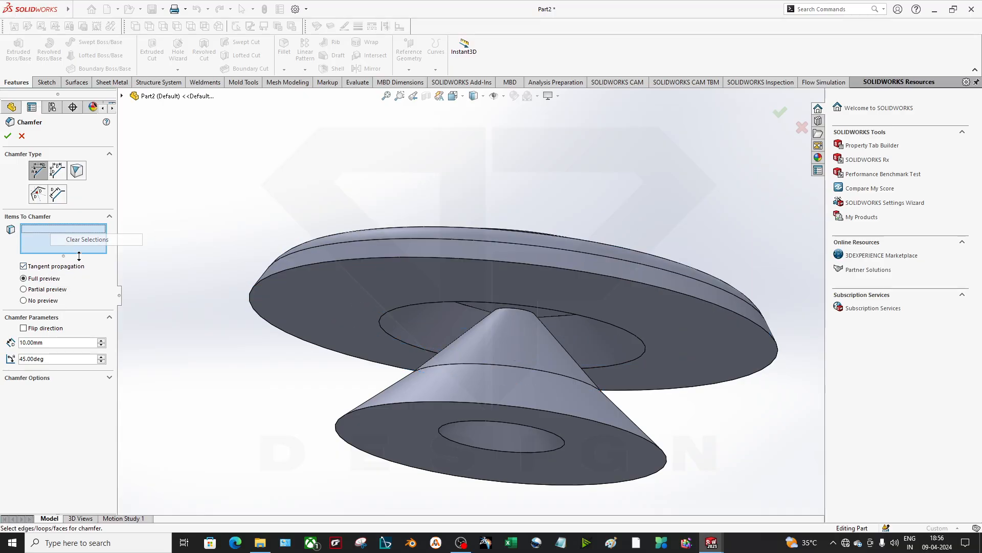
{"action": "left_click", "coordinate": [325, 264]}
{"action": "middle_click_drag", "start_coordinate": [299, 321], "coordinate": [316, 351]}
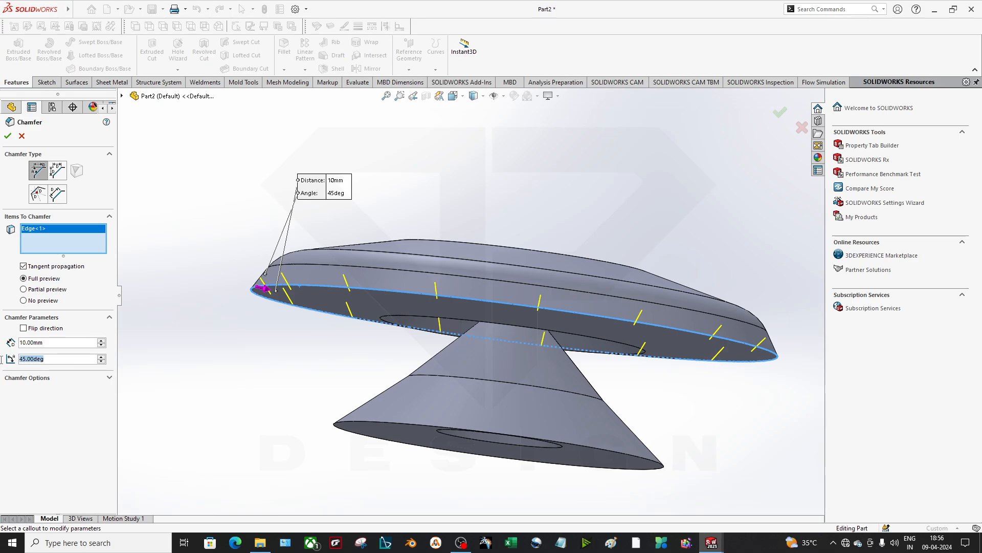
Set the chamfer distance on the disc's lower outer edge to 5 mm and accept the feature.
{"action": "type", "text": "5"}
{"action": "key", "text": "Return"}
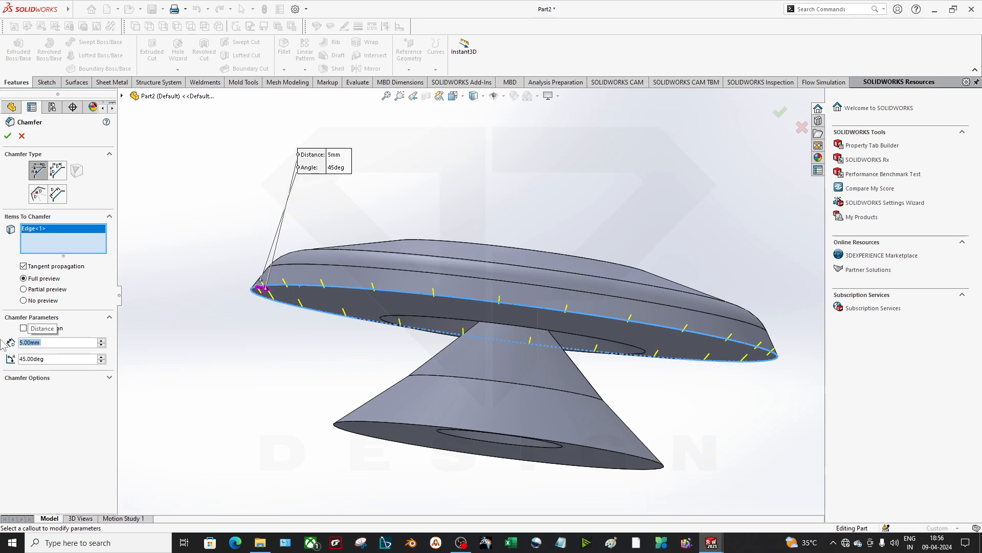
{"action": "left_click", "coordinate": [8, 136]}
Examine the chamfered lower rim of the disc up close, and inspect the whole revolved body.
{"action": "middle_click_drag", "start_coordinate": [263, 328], "coordinate": [335, 359]}
{"action": "scroll", "coordinate": [287, 230], "scroll_direction": "down", "scroll_amount": 4}
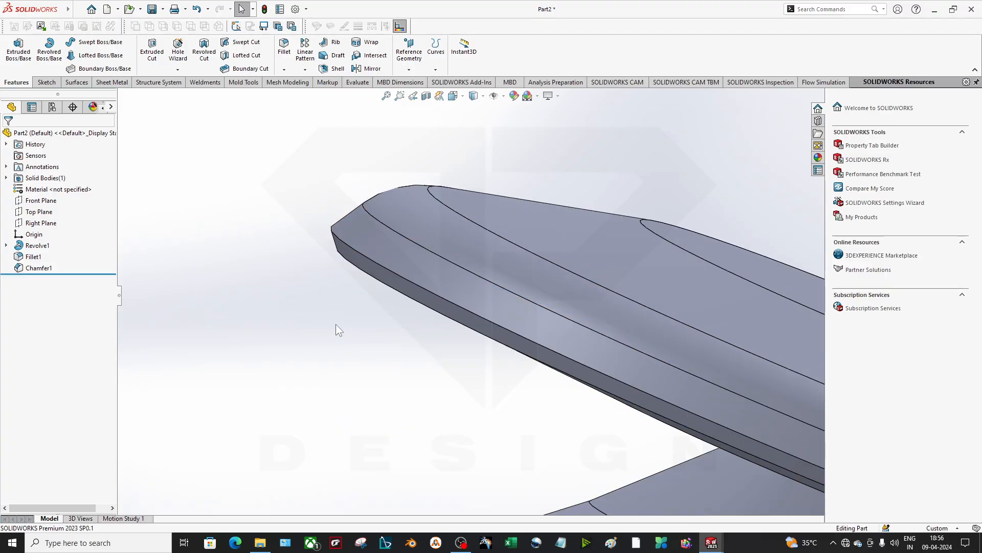
{"action": "scroll", "coordinate": [367, 261], "scroll_direction": "up", "scroll_amount": 1}
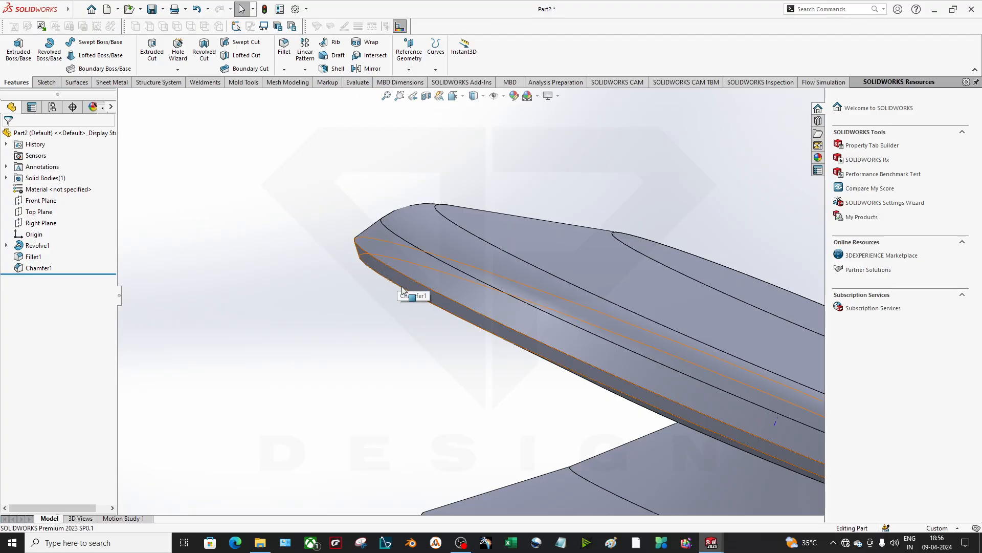
{"action": "scroll", "coordinate": [421, 309], "scroll_direction": "up", "scroll_amount": 2}
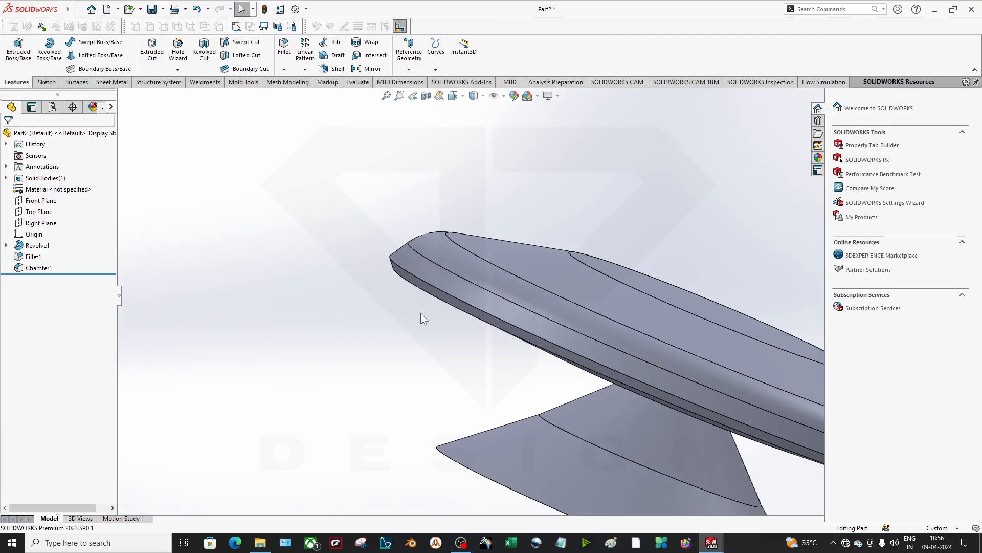
{"action": "scroll", "coordinate": [503, 300], "scroll_direction": "up", "scroll_amount": 2}
{"action": "middle_click_drag", "start_coordinate": [503, 302], "coordinate": [425, 327]}
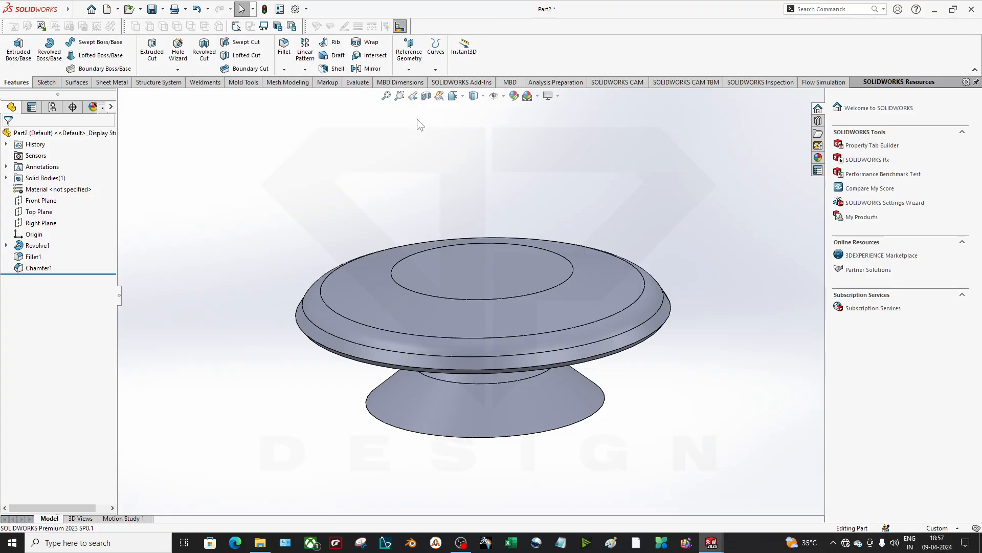
{"action": "scroll", "coordinate": [613, 281], "scroll_direction": "down", "scroll_amount": 2}
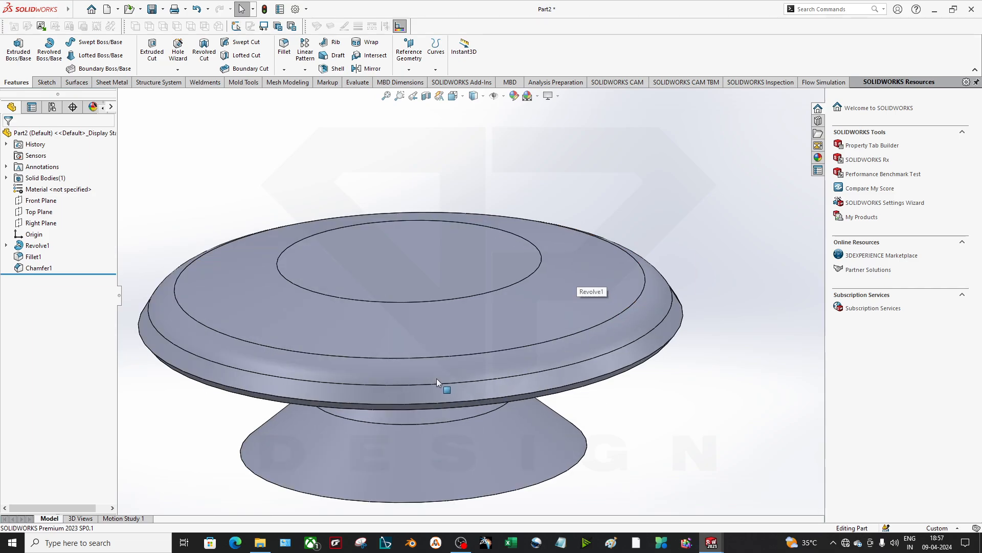
{"action": "scroll", "coordinate": [409, 393], "scroll_direction": "up", "scroll_amount": 2}
{"action": "scroll", "coordinate": [361, 340], "scroll_direction": "down", "scroll_amount": 1}
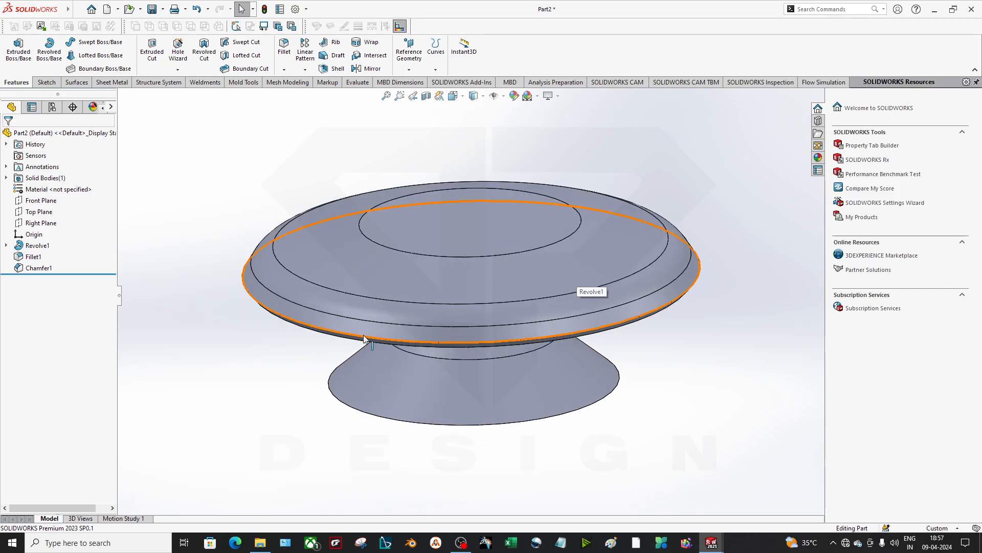